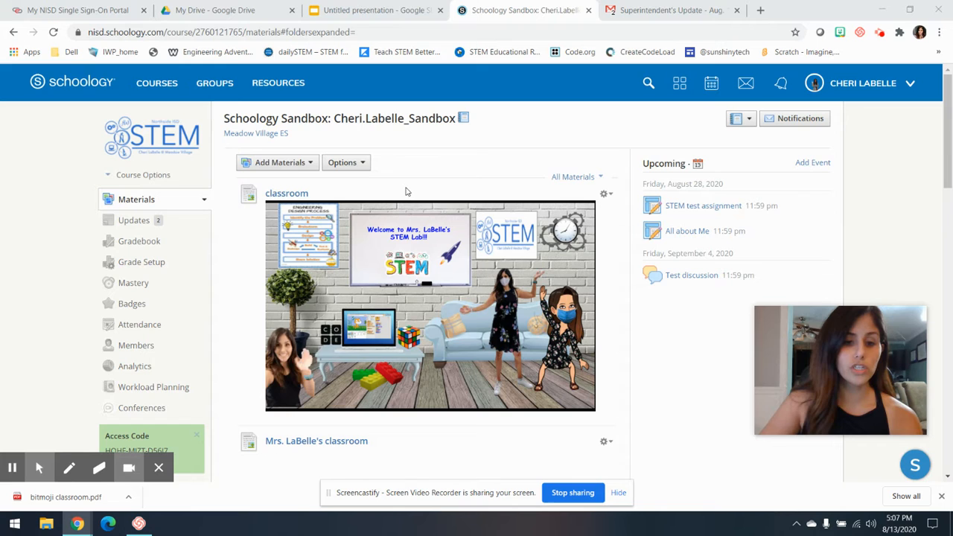
Compare the two embedded virtual classroom pages in the course materials, including their size and player controls.
scroll(405, 192, "down", 2)
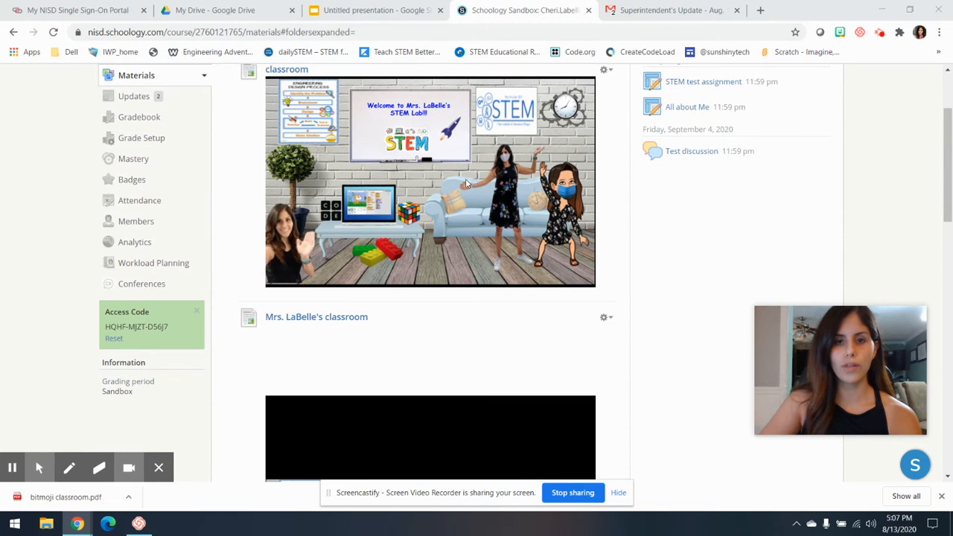
scroll(471, 184, "down", 4)
scroll(471, 184, "down", 1)
scroll(471, 184, "up", 1)
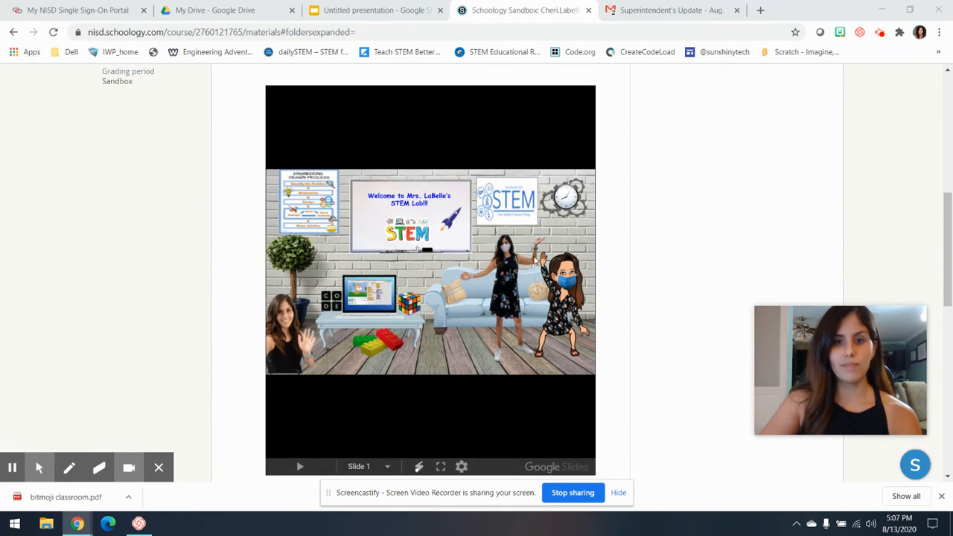
scroll(536, 261, "up", 5)
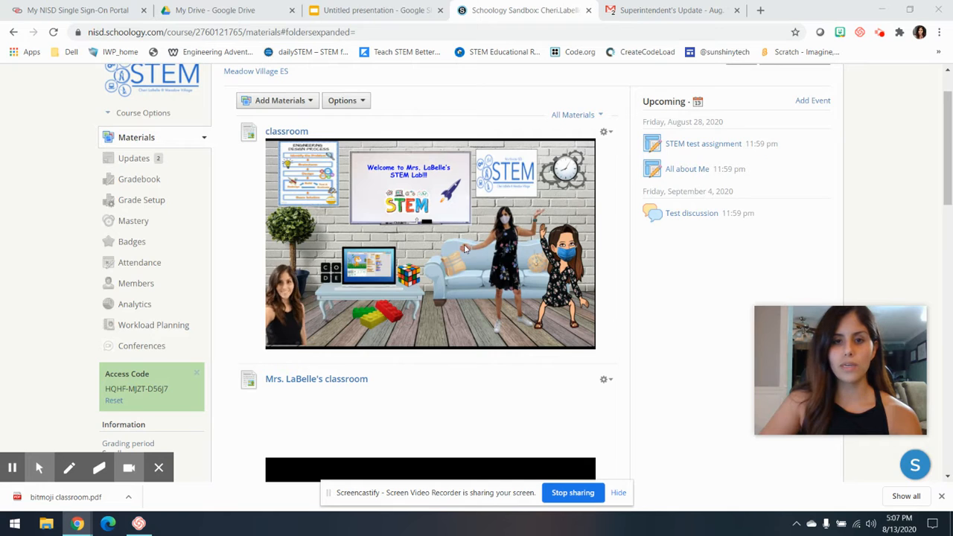
scroll(465, 248, "down", 5)
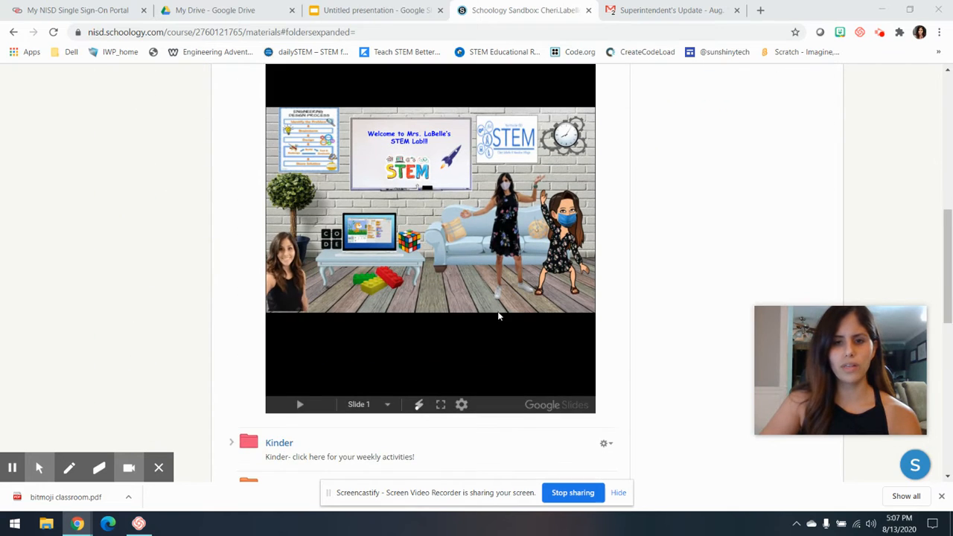
scroll(446, 336, "up", 2)
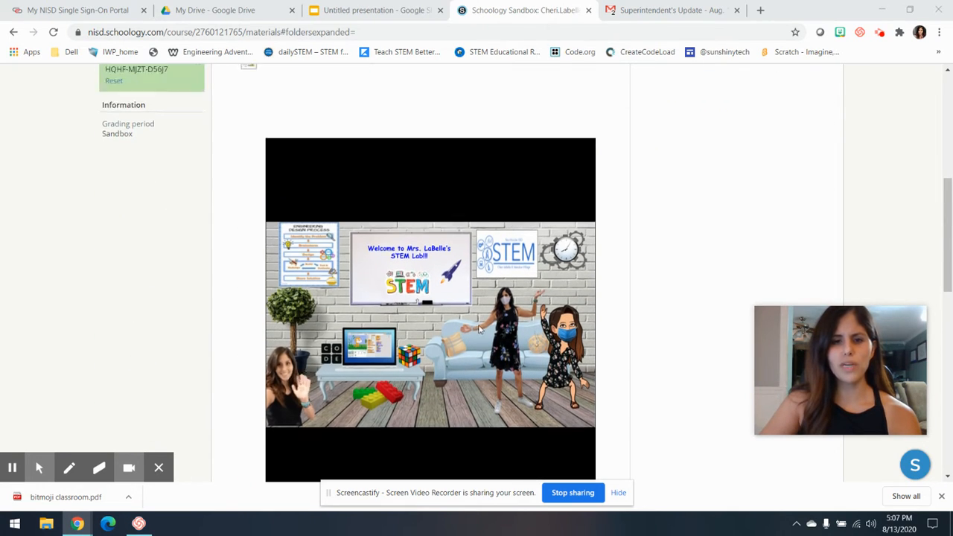
scroll(479, 330, "down", 1)
scroll(467, 344, "up", 2)
scroll(466, 343, "up", 5)
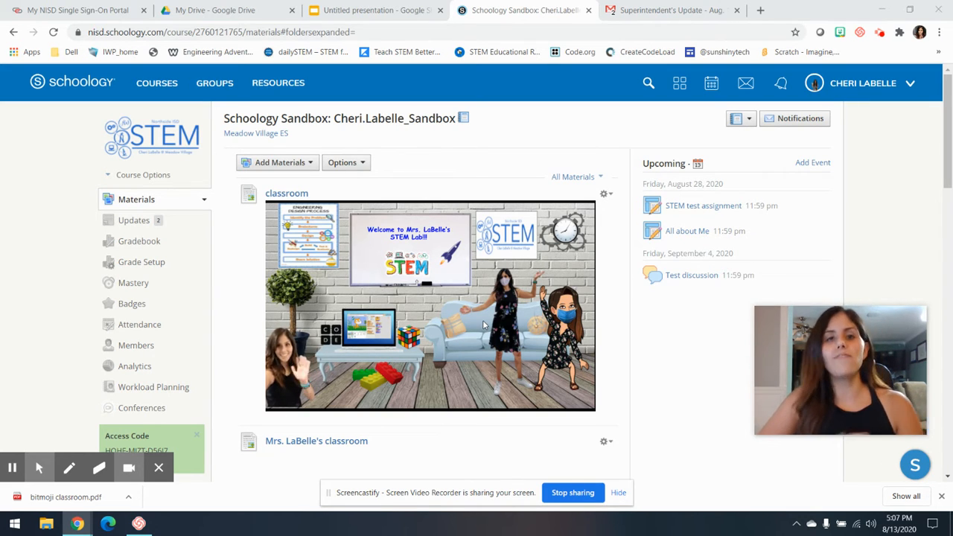
Switch to the Google Slides presentation and inspect the links on the wall STEM logo and the whiteboard STEM image.
left_click(372, 11)
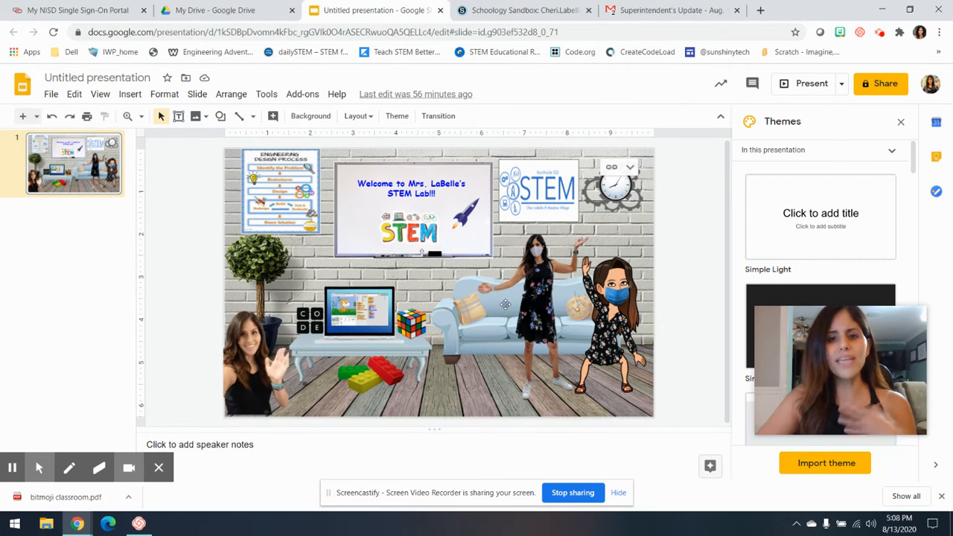
left_click(543, 207)
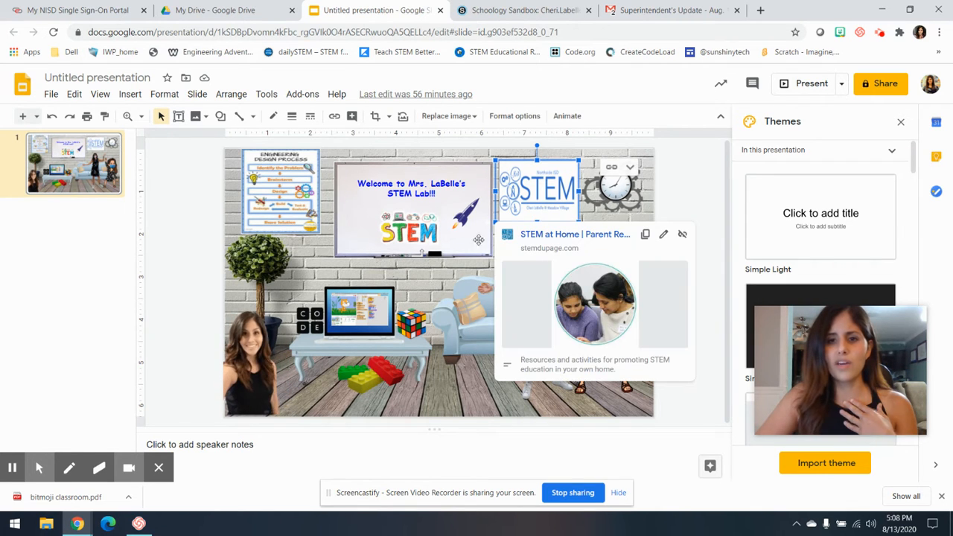
left_click(443, 276)
left_click(415, 235)
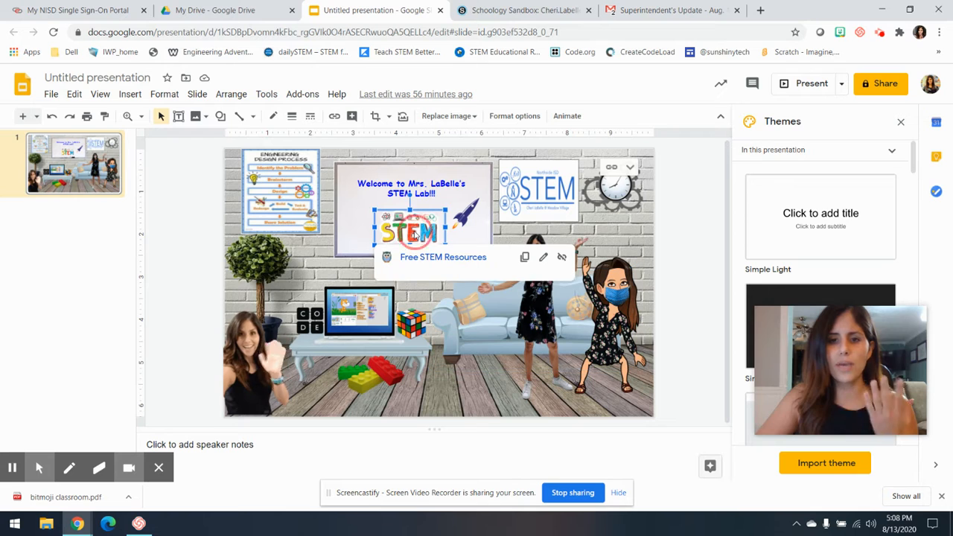
left_click(474, 393)
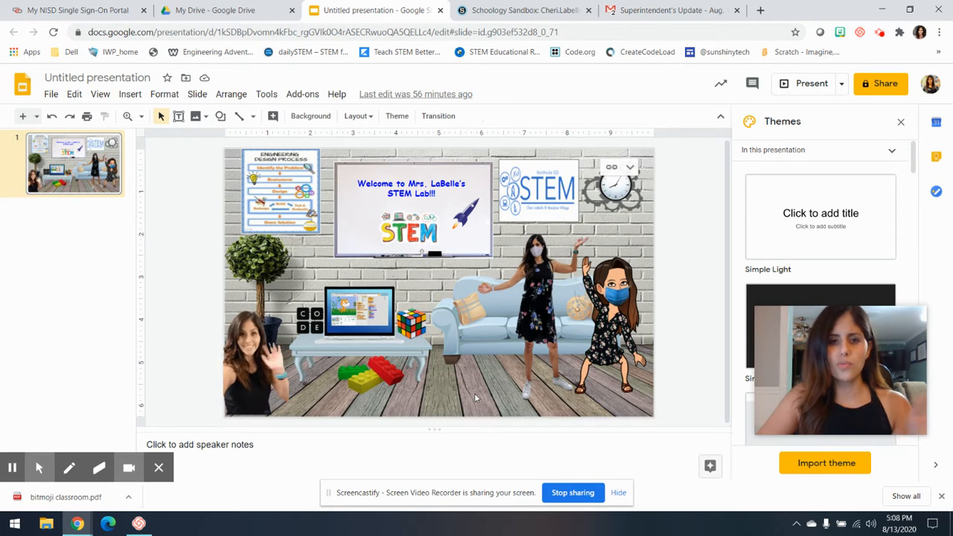
Open the presentation's Publish to the web settings and copy its embed code at Medium (960x629) slide size.
left_click(51, 94)
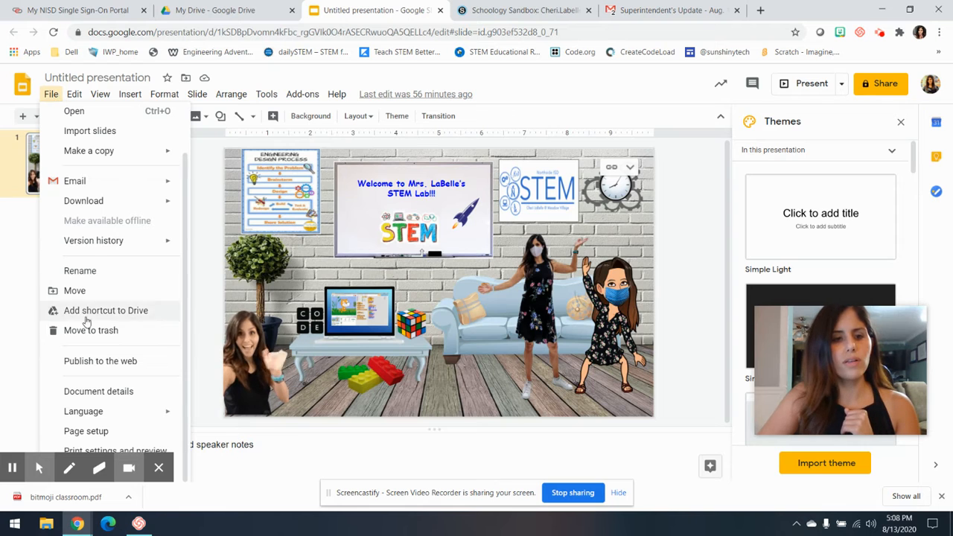
left_click(95, 360)
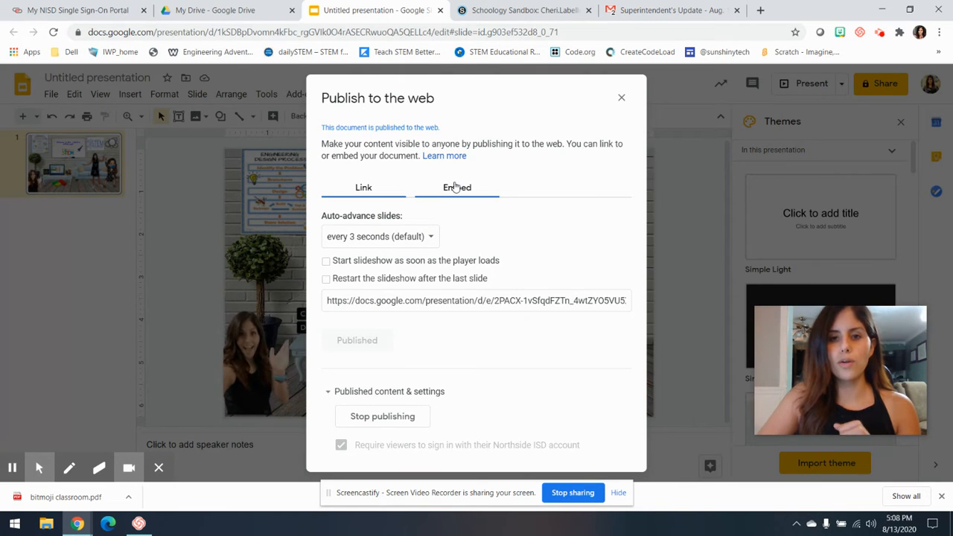
left_click(457, 189)
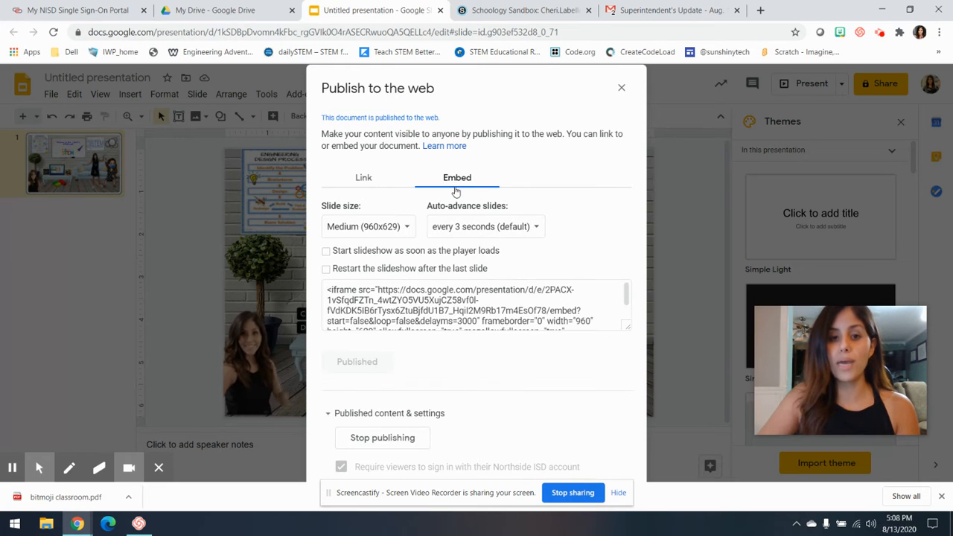
left_click(439, 292)
right_click(439, 293)
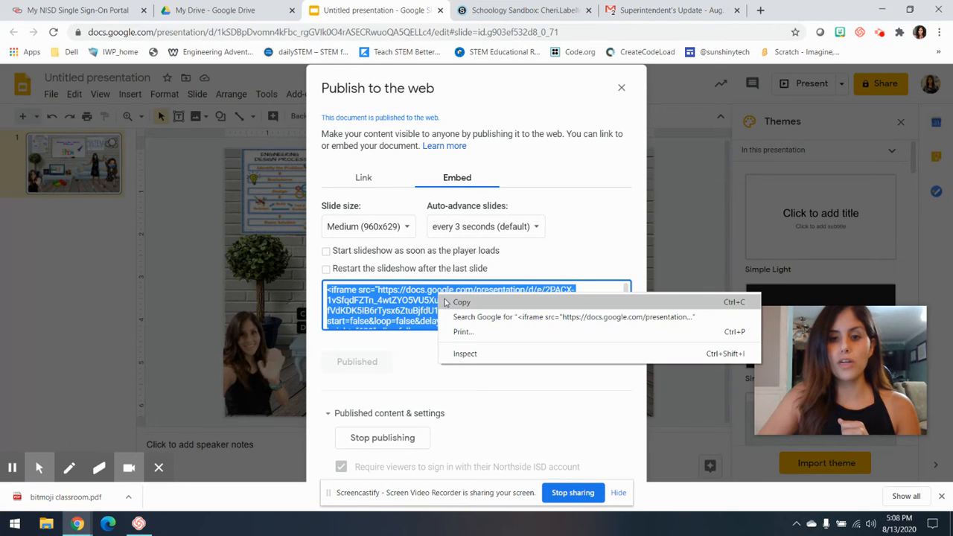
left_click(446, 302)
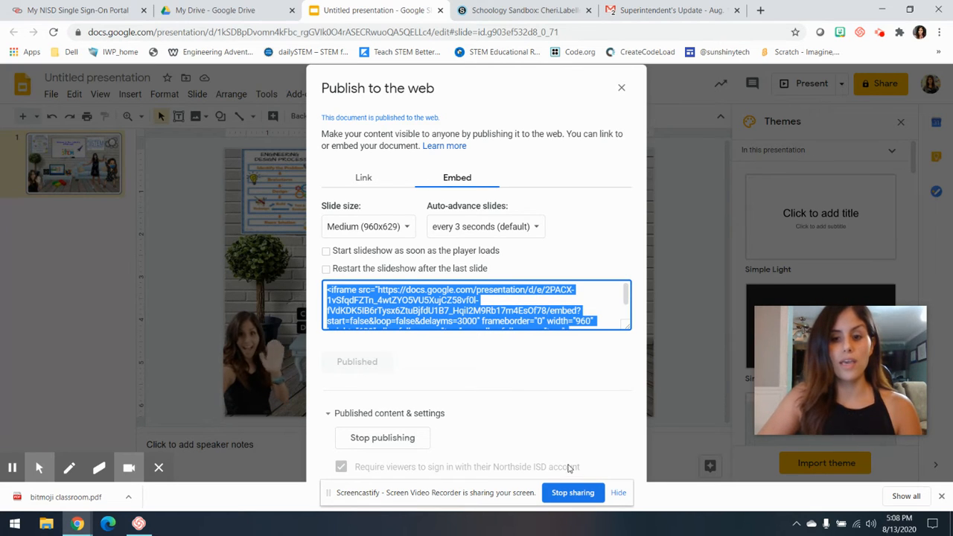
left_click(447, 316)
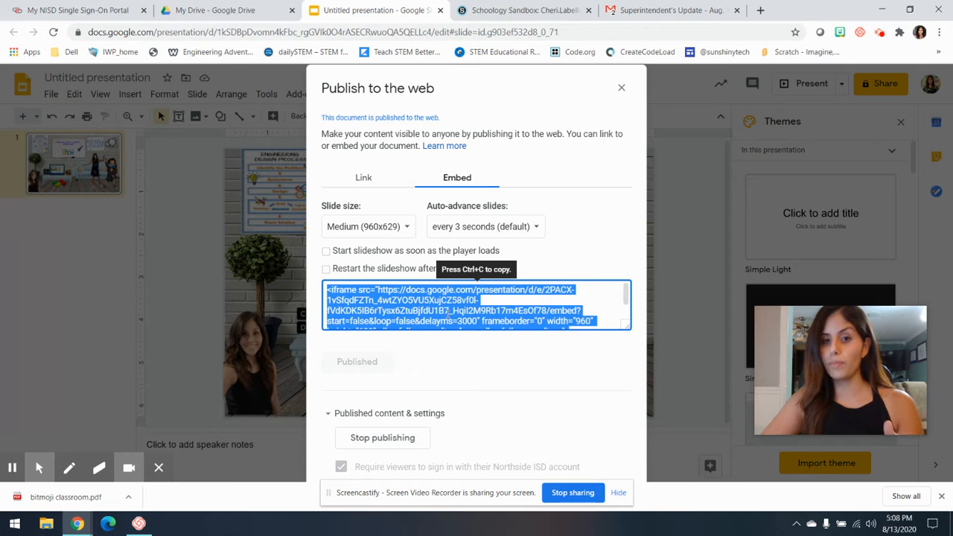
key("ctrl+c")
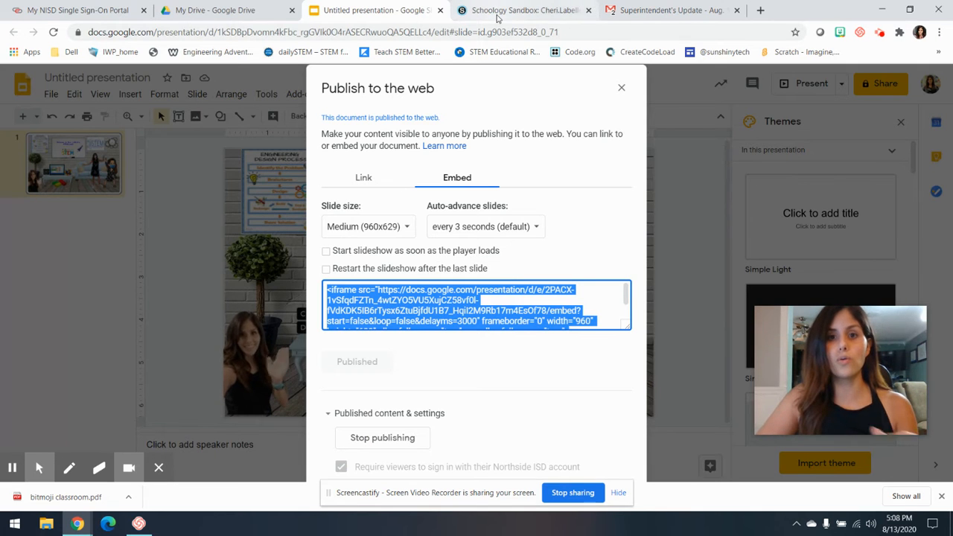
Switch to the Schoology course, start a new page in the materials, and paste the iframe embed code into its body.
left_click(497, 10)
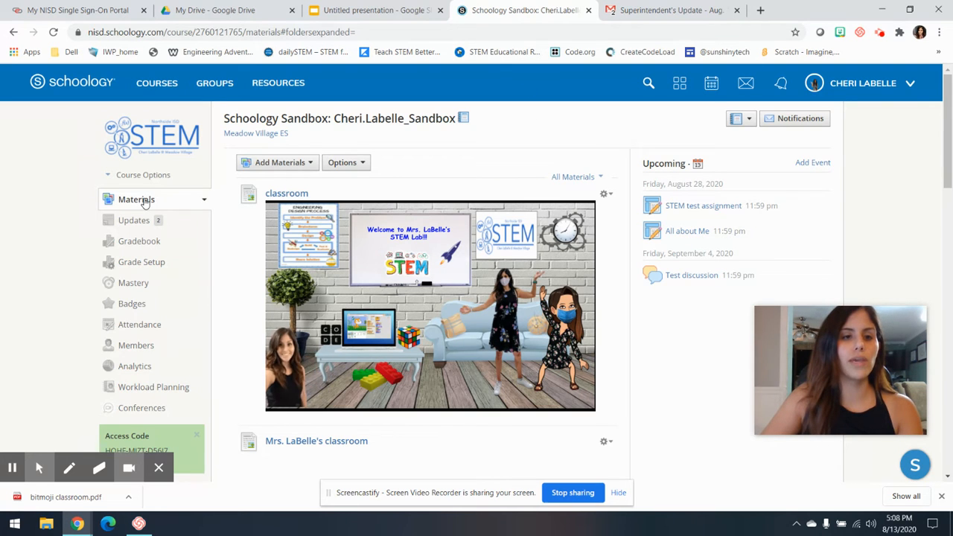
left_click(268, 167)
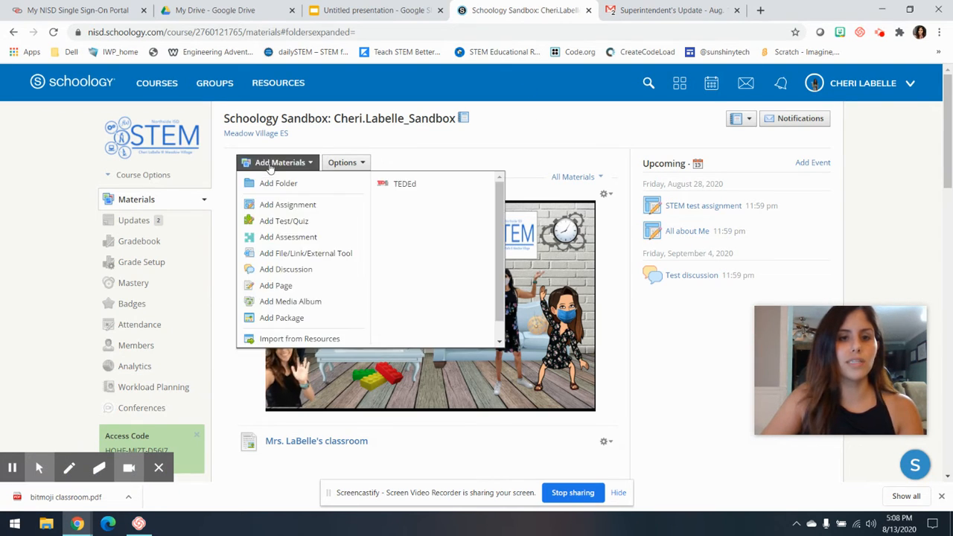
left_click(284, 287)
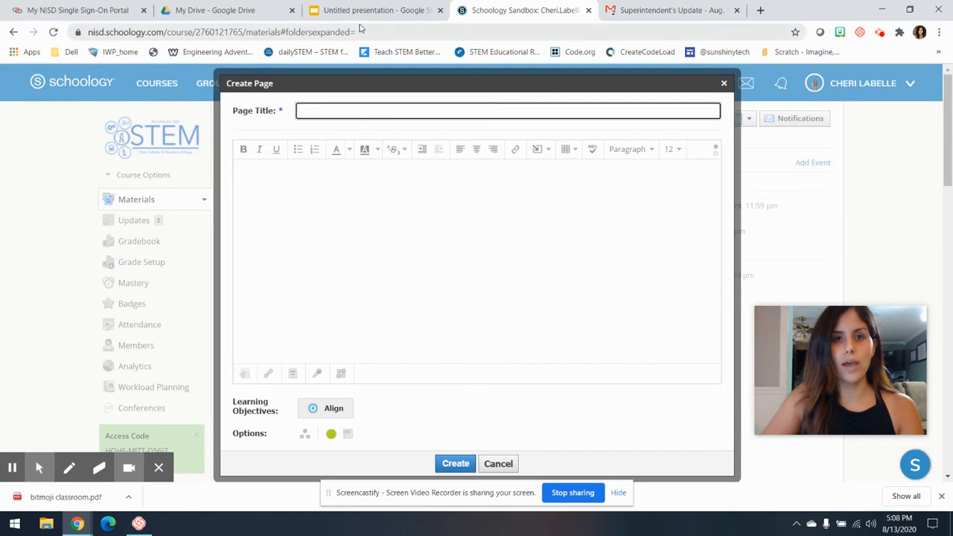
left_click(323, 172)
right_click(321, 178)
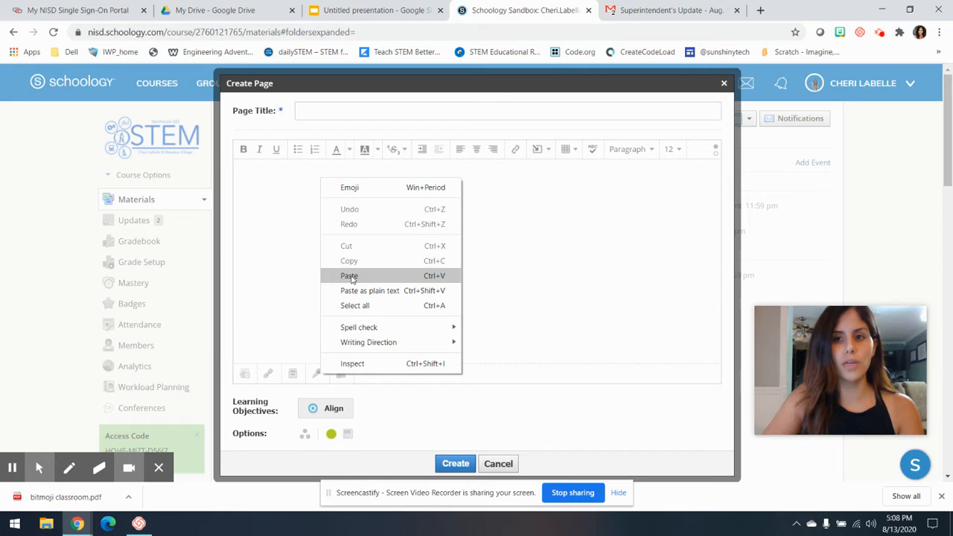
left_click(349, 276)
Title the new page "test" and create it without adding any learning objectives.
left_click(458, 464)
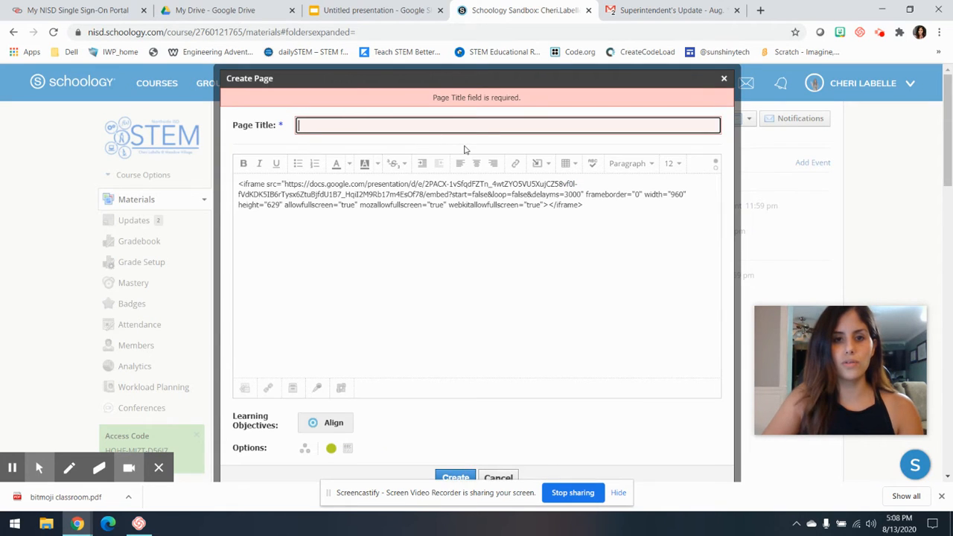
type("test")
key("Return")
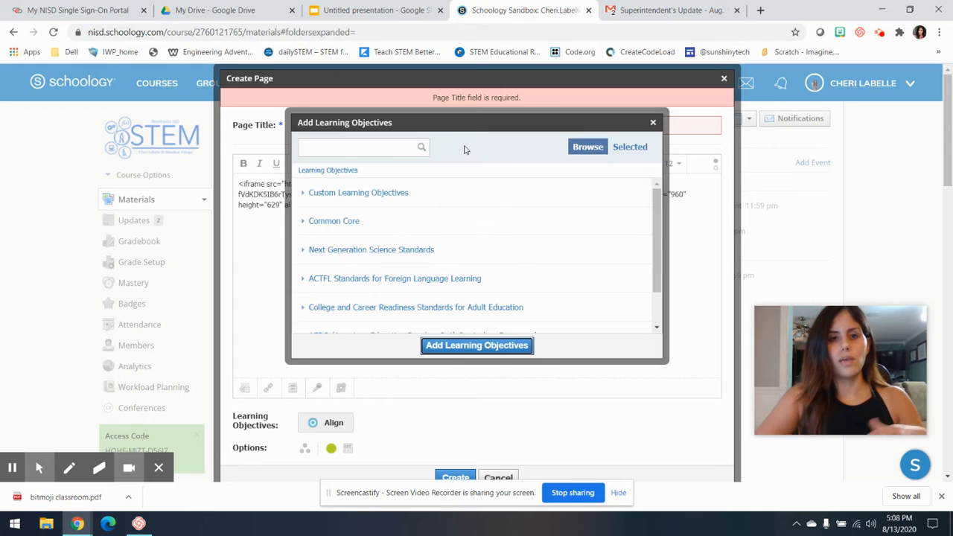
left_click(653, 122)
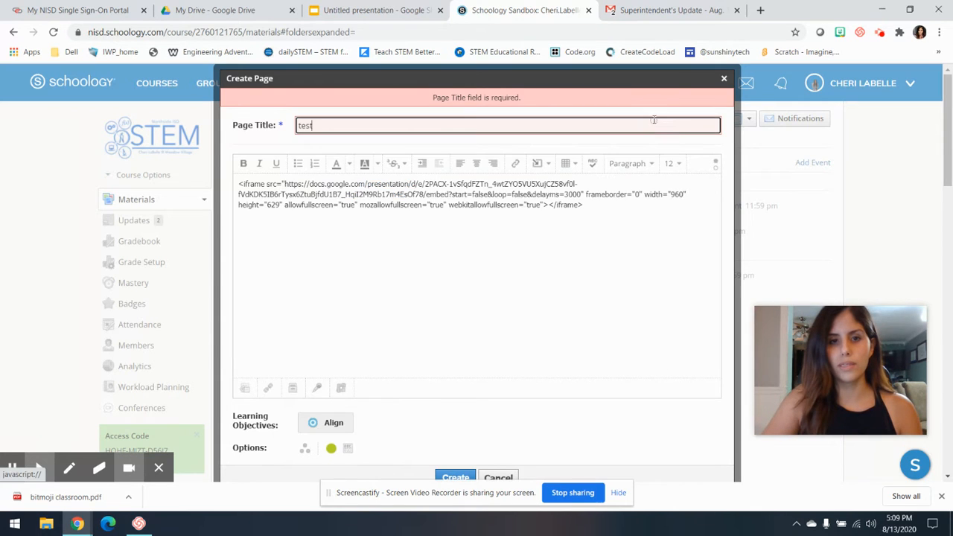
left_click(452, 478)
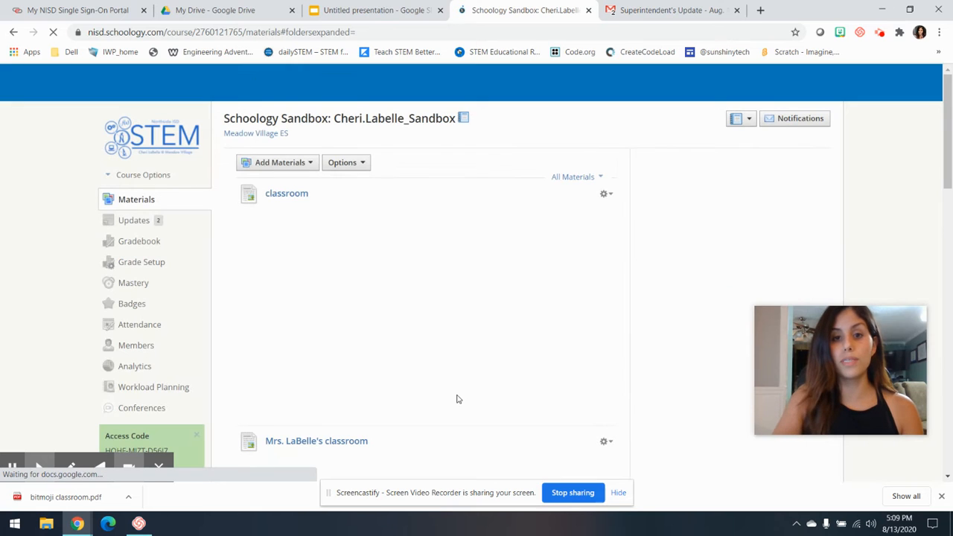
Open the "test" page from the end of the materials list for editing and cut the embed code from its body.
scroll(420, 266, "down", 10)
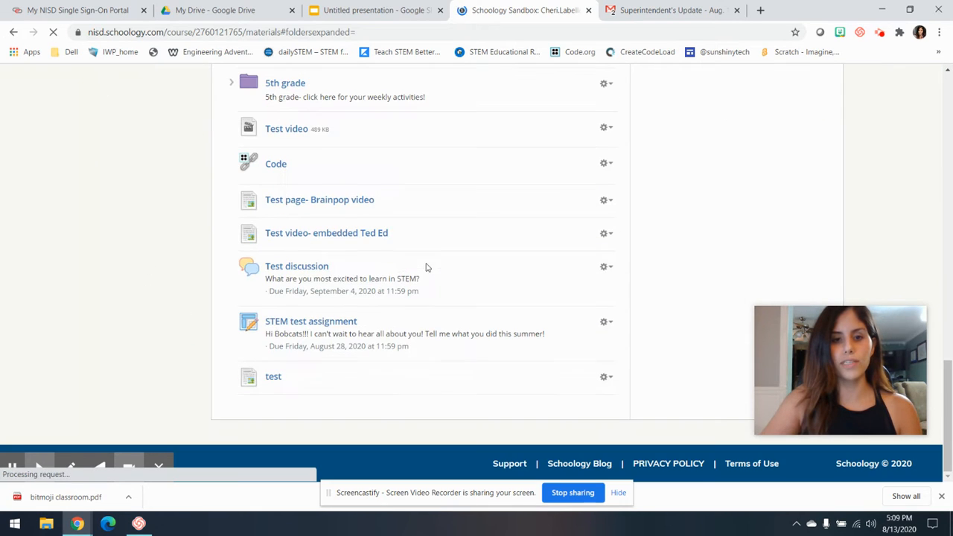
left_click(273, 377)
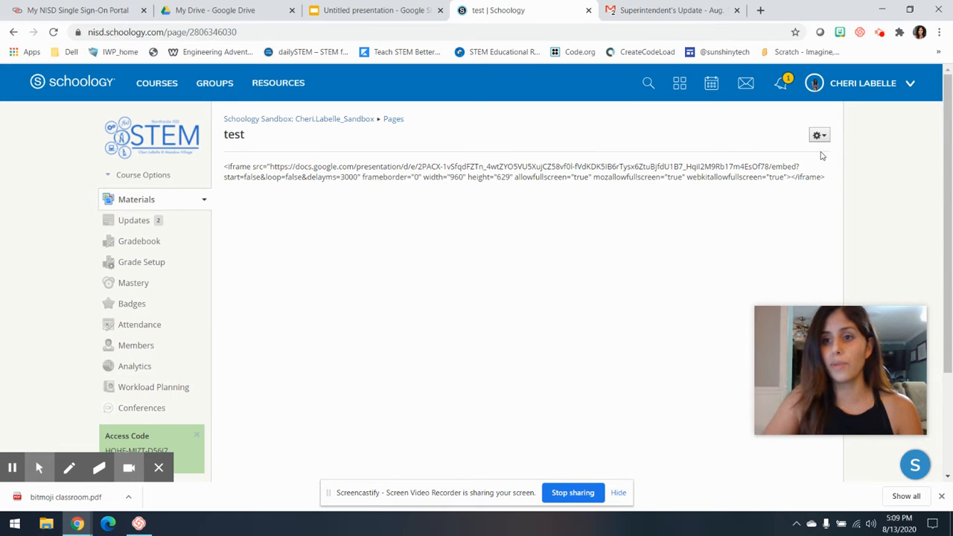
left_click(823, 141)
left_click(801, 155)
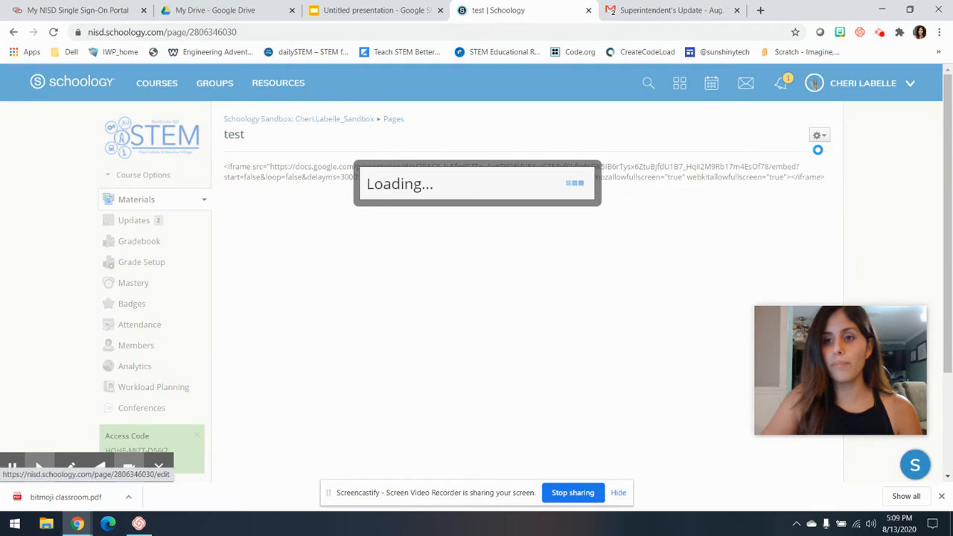
left_click_drag(604, 192, 219, 171)
key("ctrl+x")
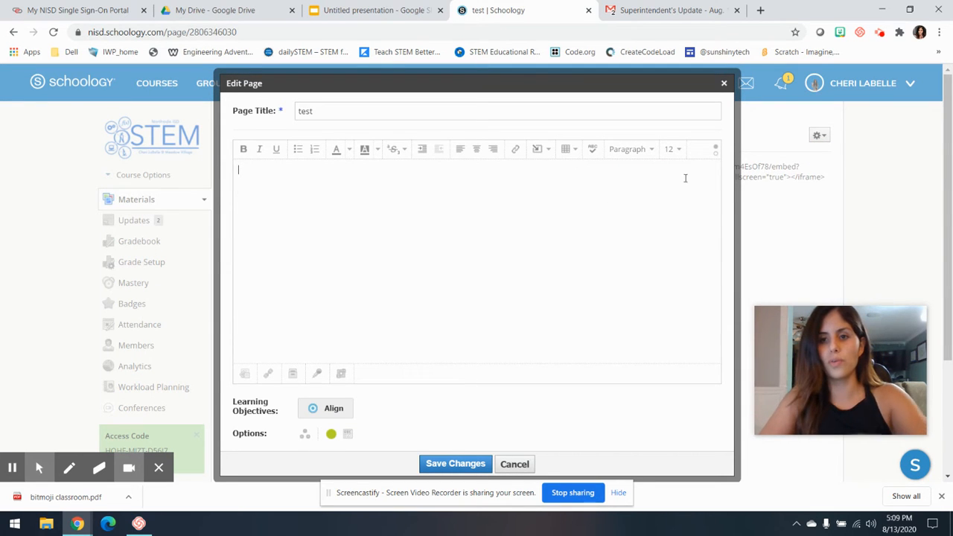
Change the page body to HTML view, paste the iframe embed code there, and save the changes.
left_click(715, 153)
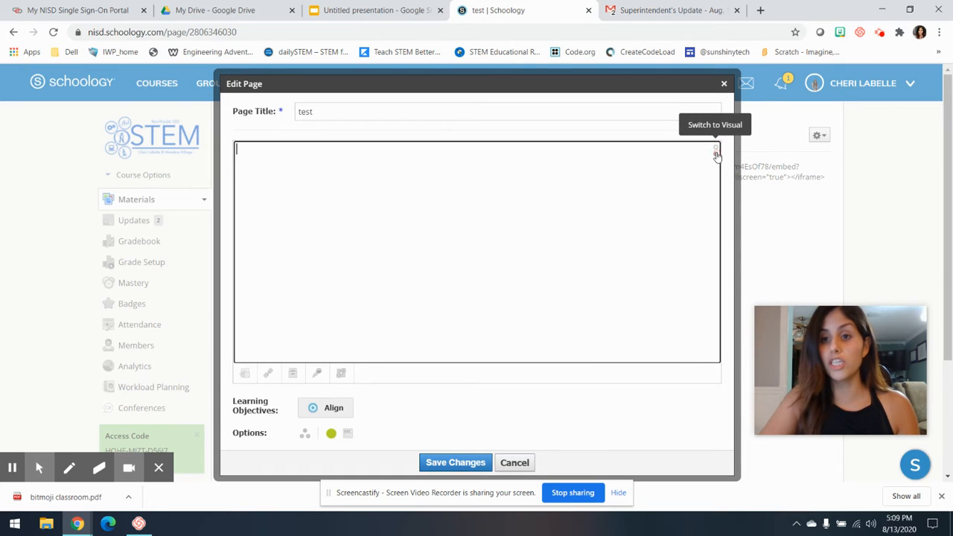
right_click(295, 151)
left_click(326, 248)
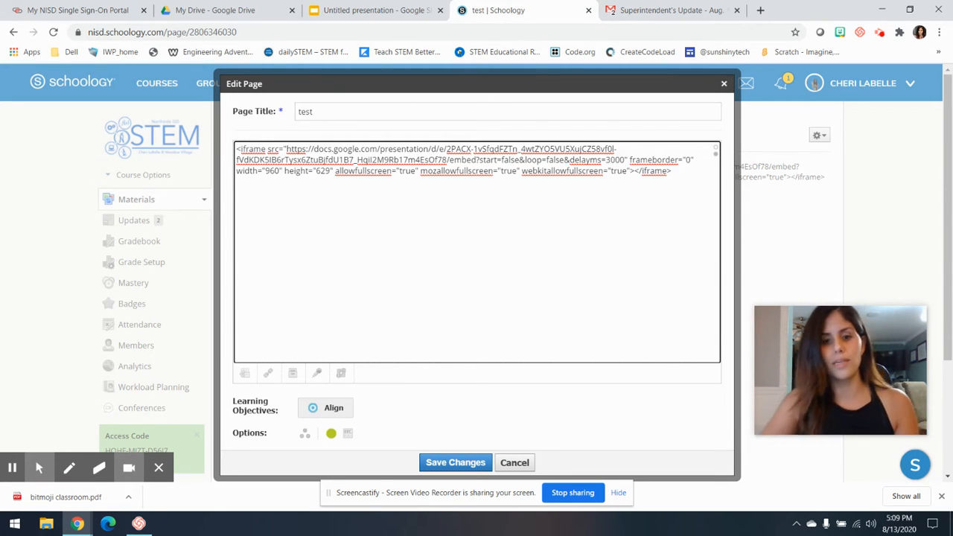
left_click(456, 462)
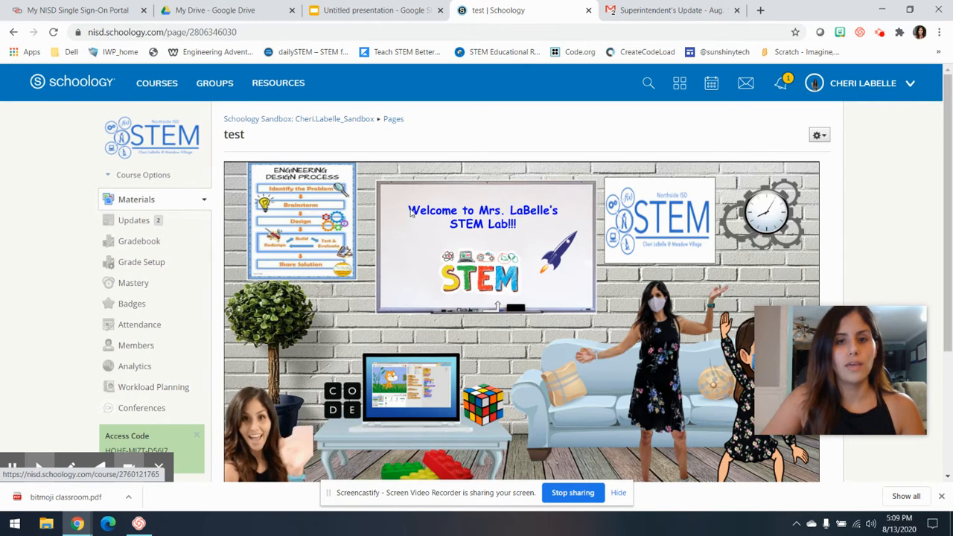
Look over the embedded classroom on the "test" page and return to the course materials.
scroll(437, 266, "down", 2)
scroll(437, 266, "up", 3)
scroll(387, 193, "down", 2)
scroll(350, 141, "up", 2)
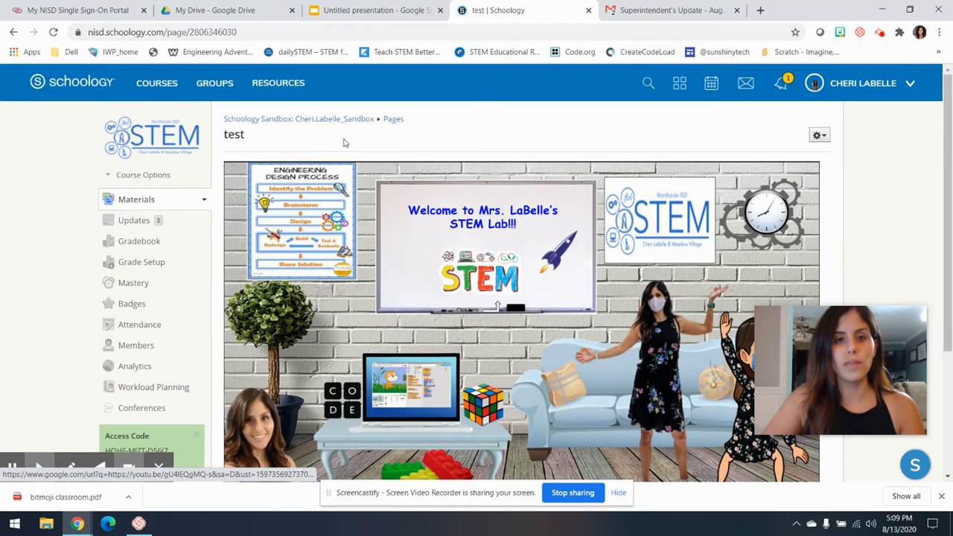
left_click(339, 125)
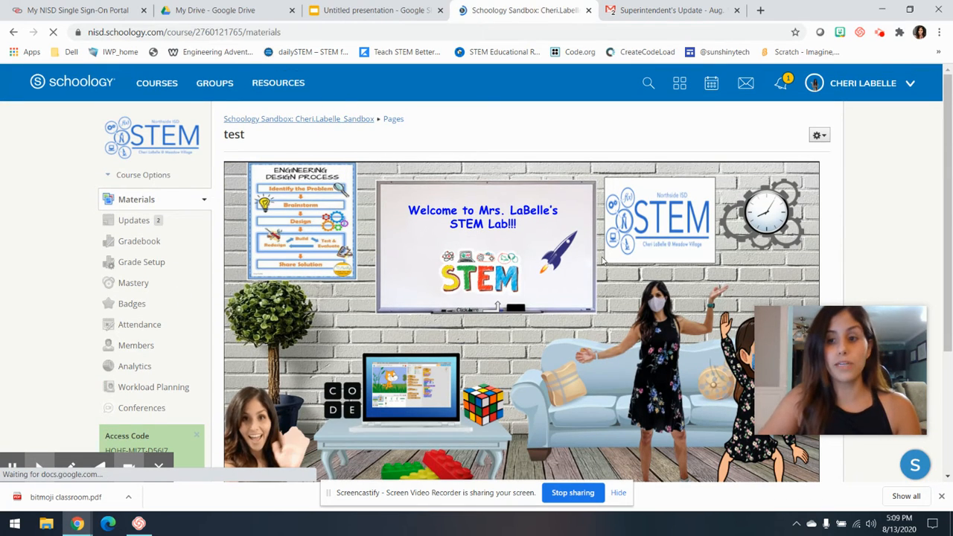
Try to move the "test" page from the end of the materials list to its beginning.
scroll(511, 289, "down", 10)
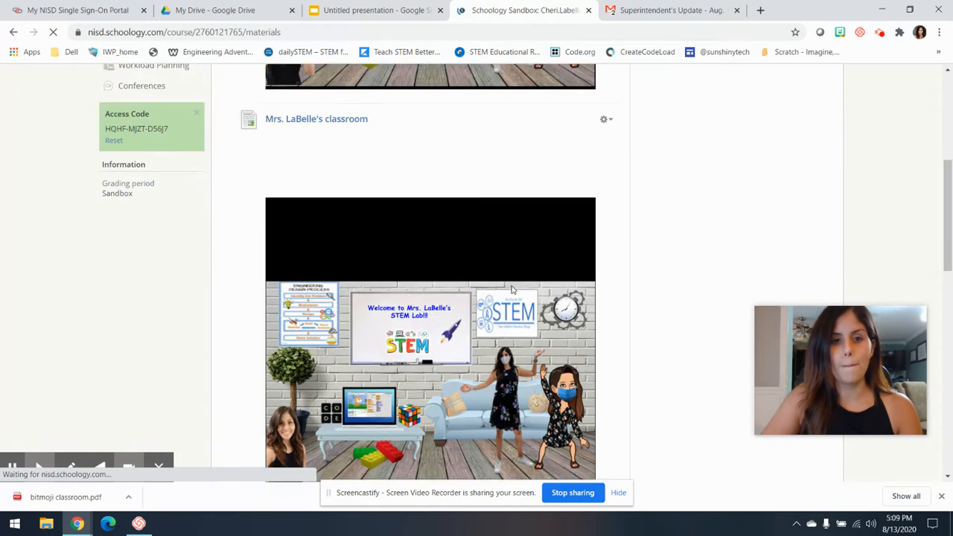
scroll(511, 289, "down", 2)
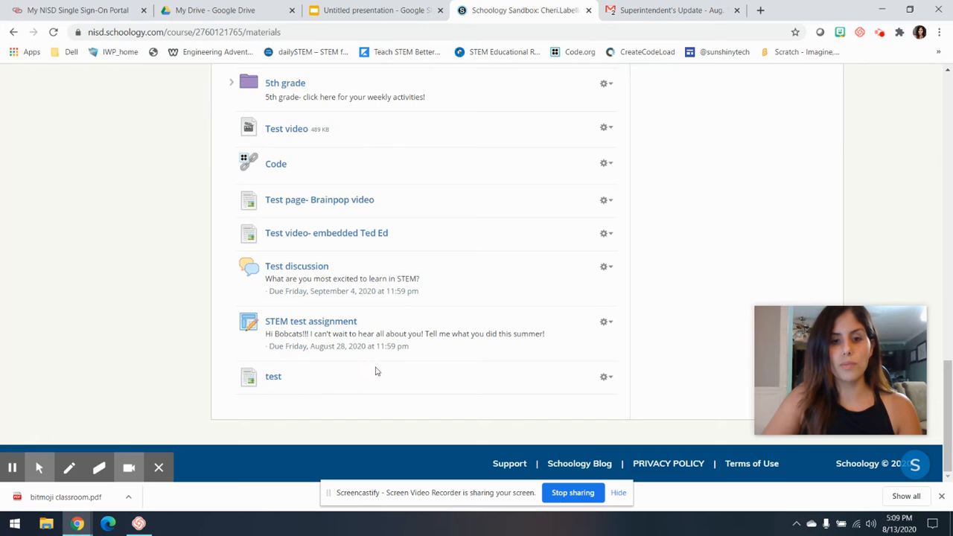
left_click_drag(399, 386, 445, 274)
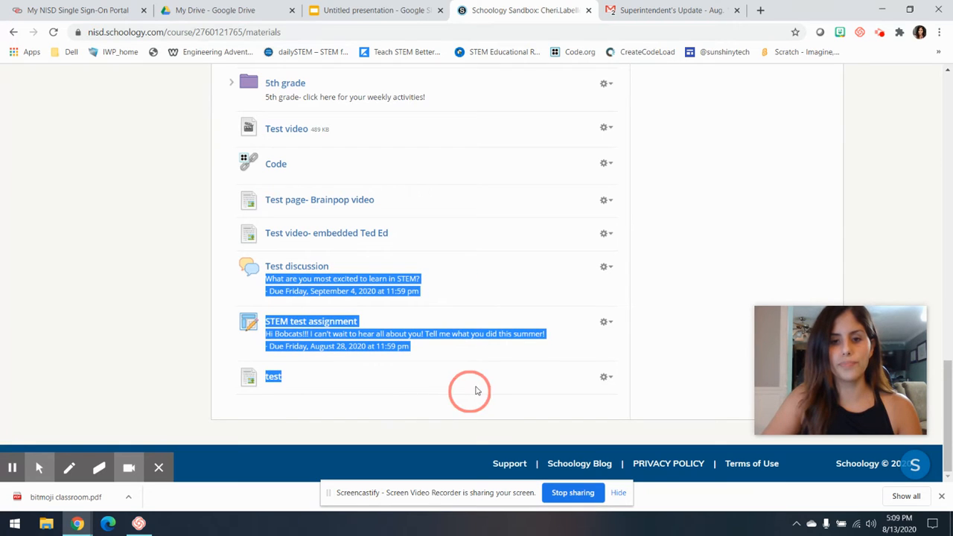
left_click(332, 417)
left_click_drag(411, 387, 444, 316)
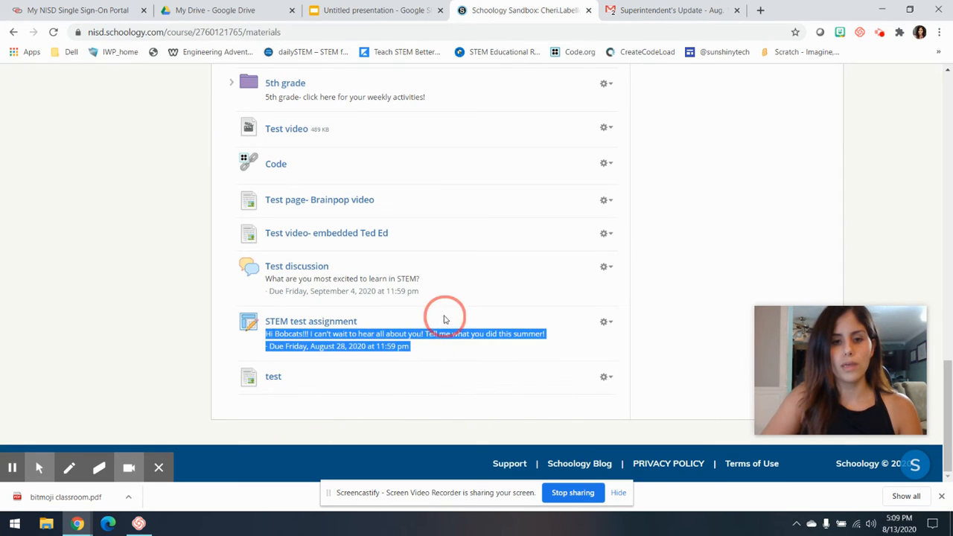
left_click(449, 421)
left_click_drag(448, 424, 406, 333)
left_click_drag(351, 390, 357, 370)
left_click(291, 418)
left_click_drag(298, 376, 355, 245)
scroll(356, 246, "up", 15)
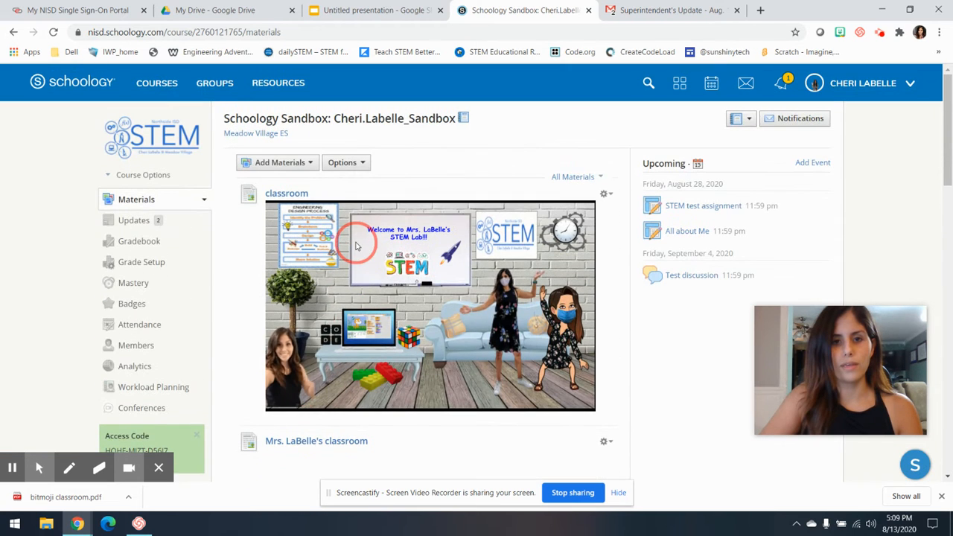
left_click_drag(356, 246, 424, 168)
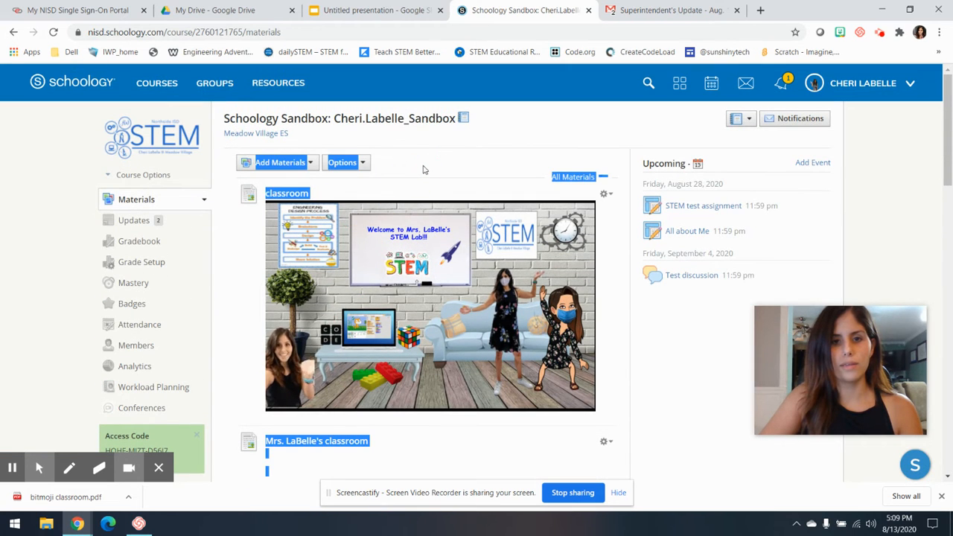
left_click(424, 168)
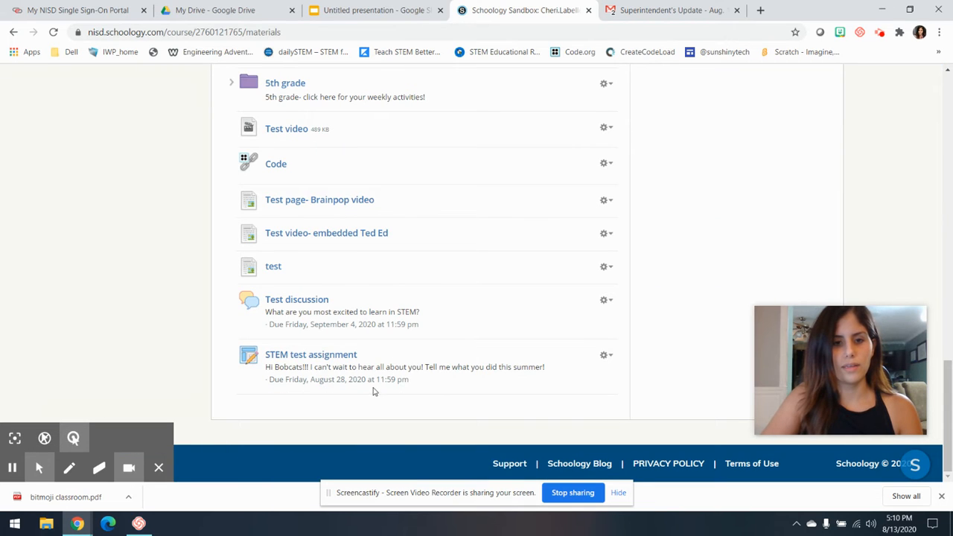
Move the "test" page to the top of the materials list, above the "classroom" page.
scroll(373, 391, "up", 5)
scroll(375, 389, "down", 4)
left_click_drag(315, 331, 442, 198)
scroll(423, 249, "up", 5)
scroll(425, 245, "up", 5)
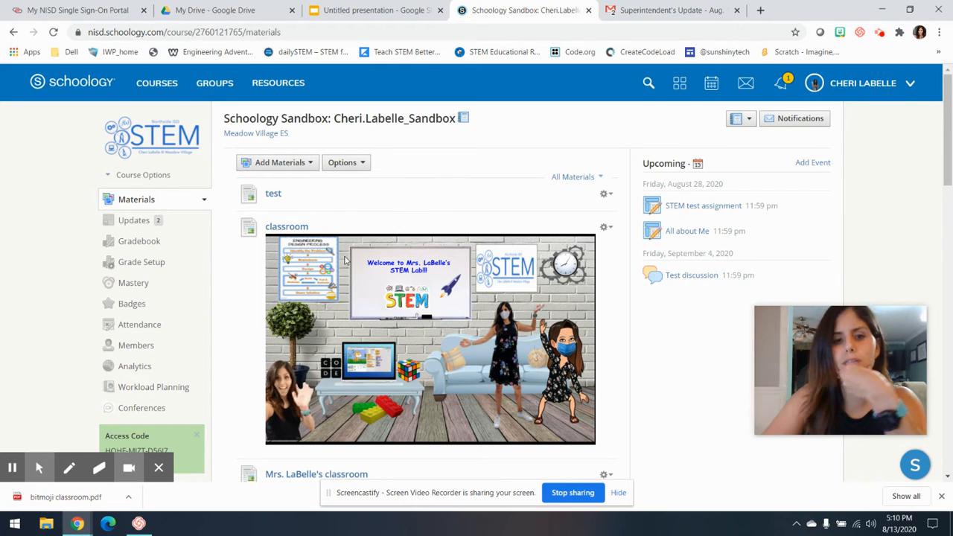
Open the "test" page for editing, set its content to display inline in the materials list, and save the changes.
left_click(272, 195)
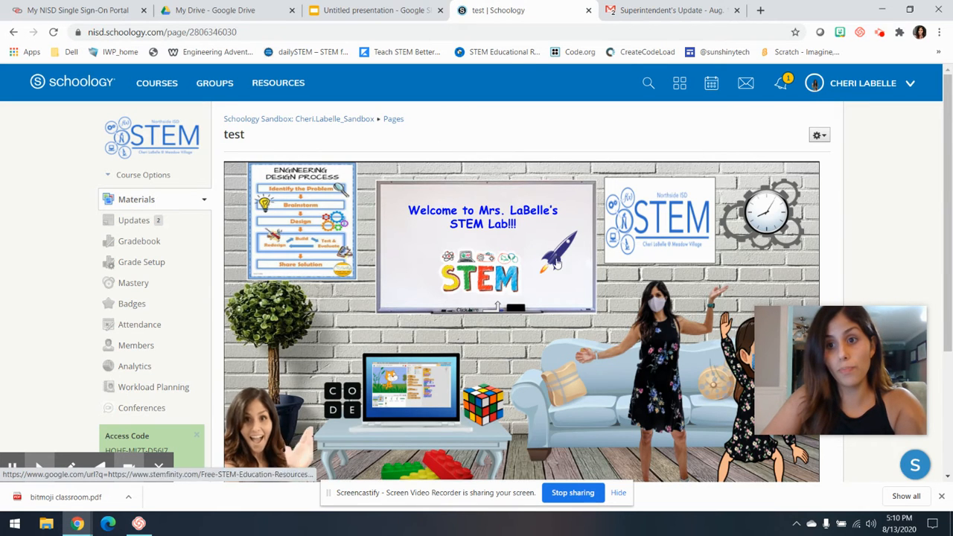
left_click(818, 137)
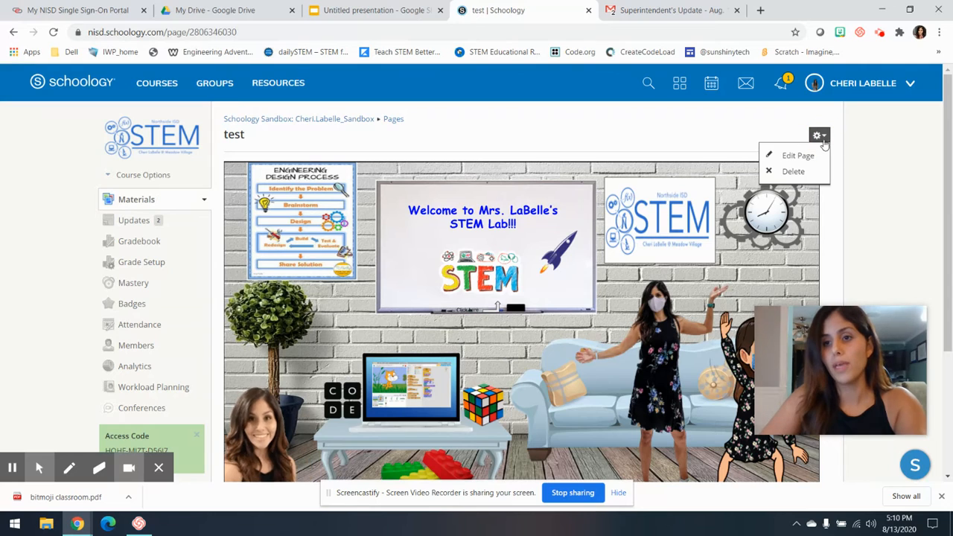
left_click(820, 155)
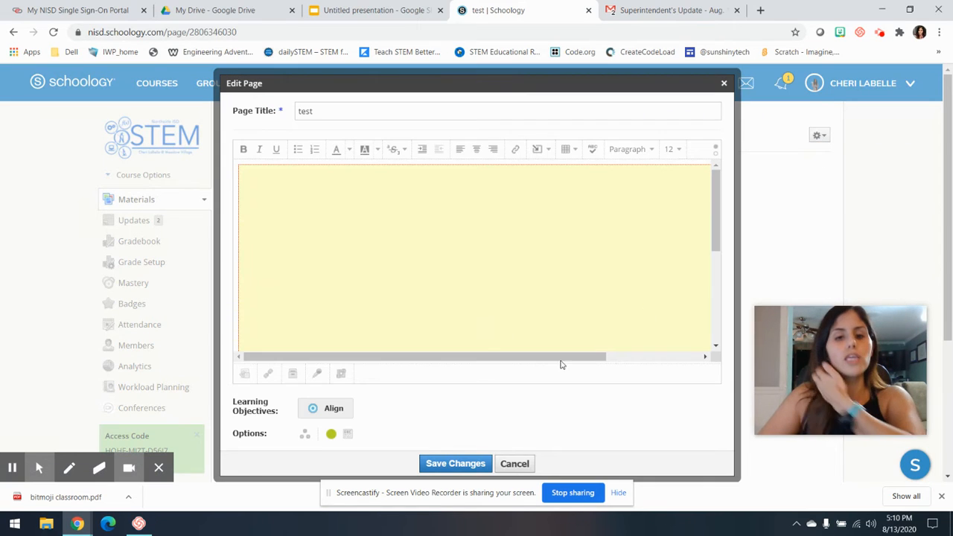
left_click(349, 436)
left_click(349, 436)
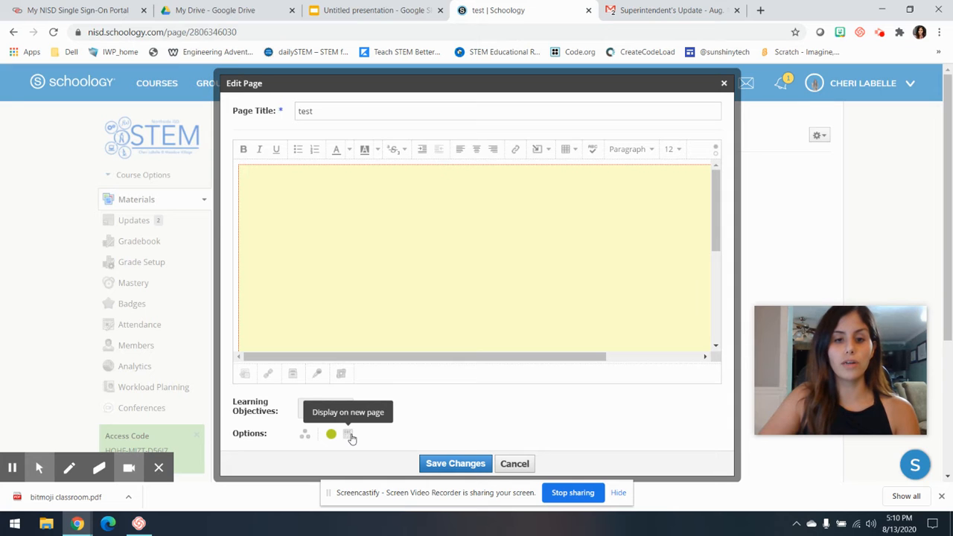
left_click(349, 436)
left_click(456, 463)
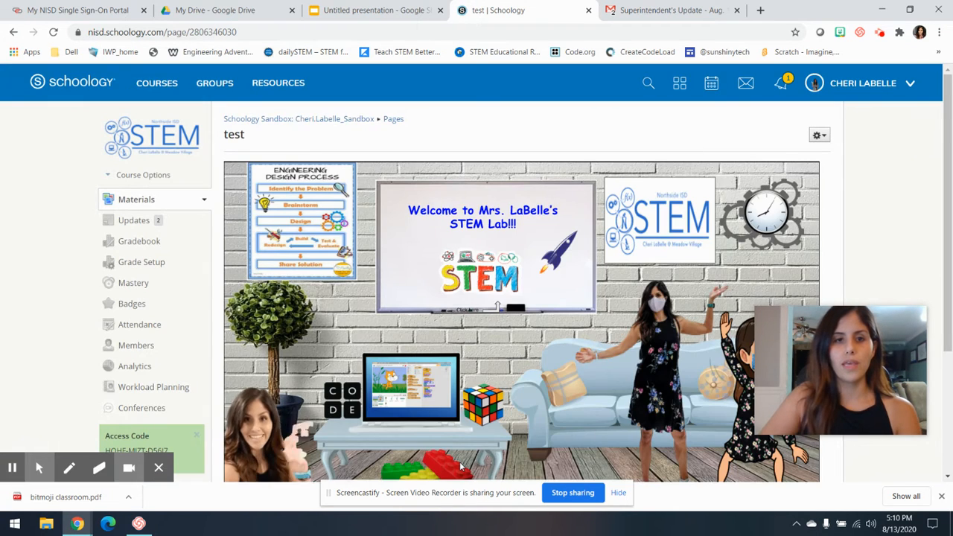
Return to the course materials and compare the inline "test" slides and their player bar with the "classroom" page below.
left_click(316, 121)
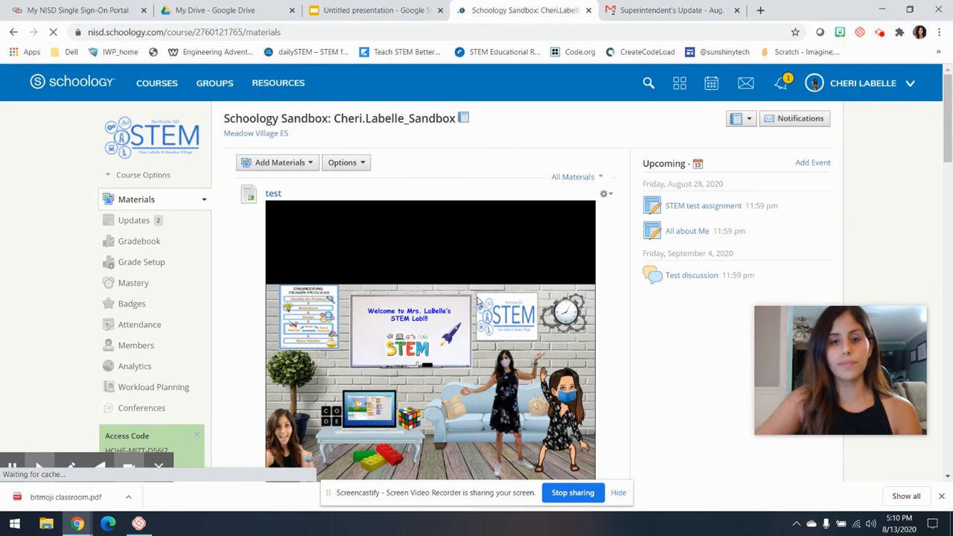
scroll(477, 300, "down", 2)
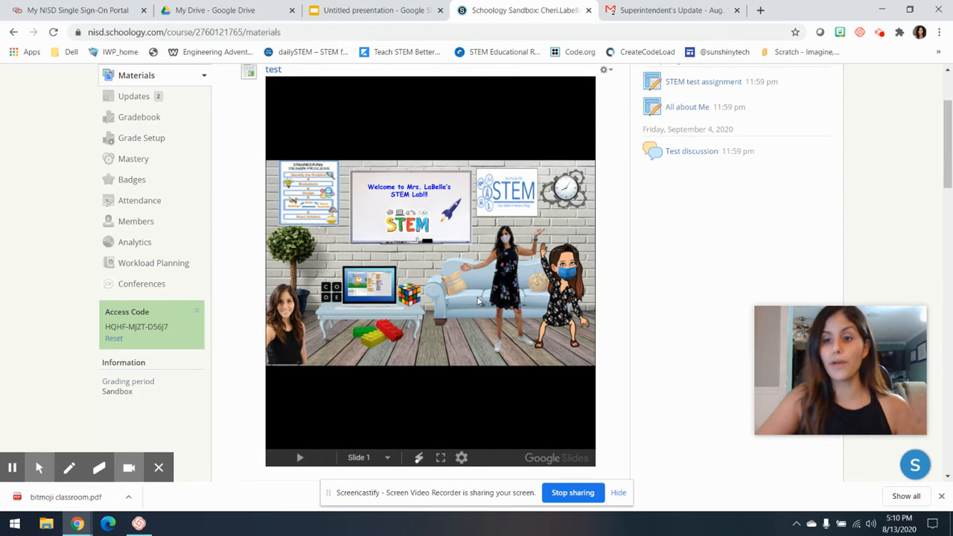
scroll(477, 297, "down", 1)
scroll(480, 283, "up", 3)
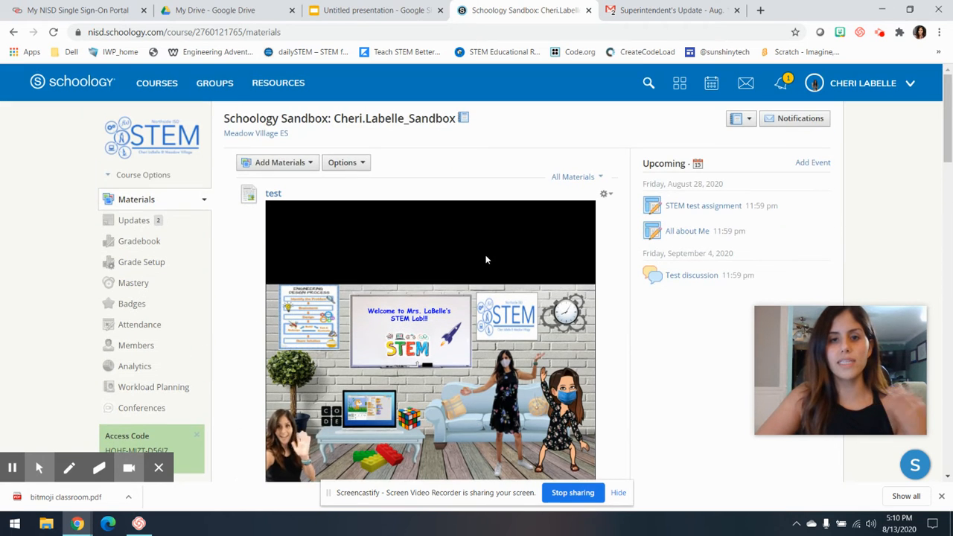
scroll(479, 260, "down", 3)
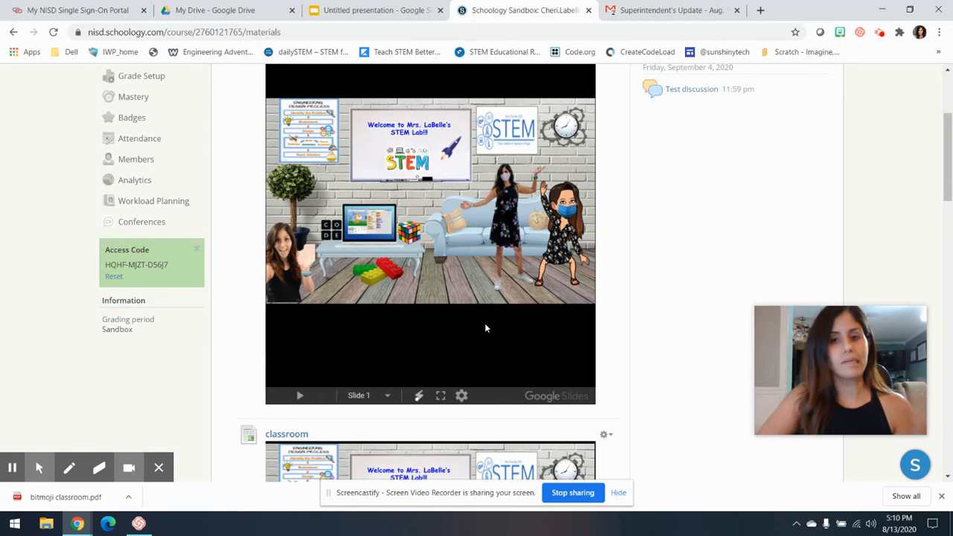
scroll(485, 323, "down", 3)
scroll(487, 326, "down", 1)
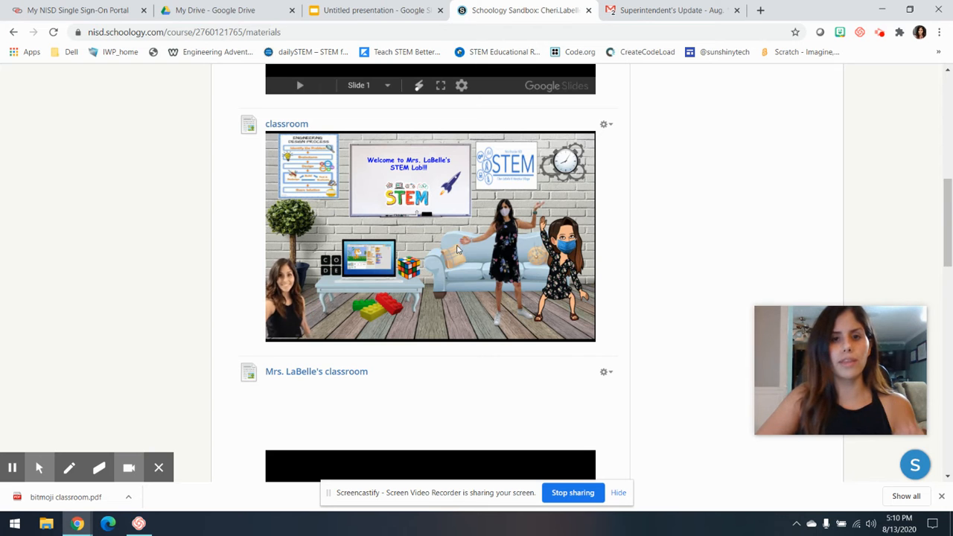
scroll(457, 246, "up", 4)
scroll(456, 244, "up", 2)
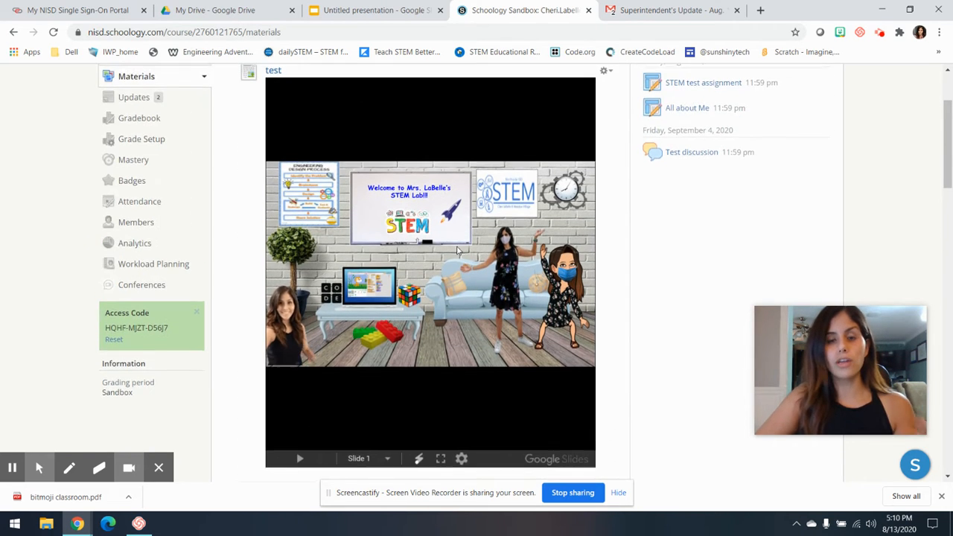
scroll(456, 246, "down", 1)
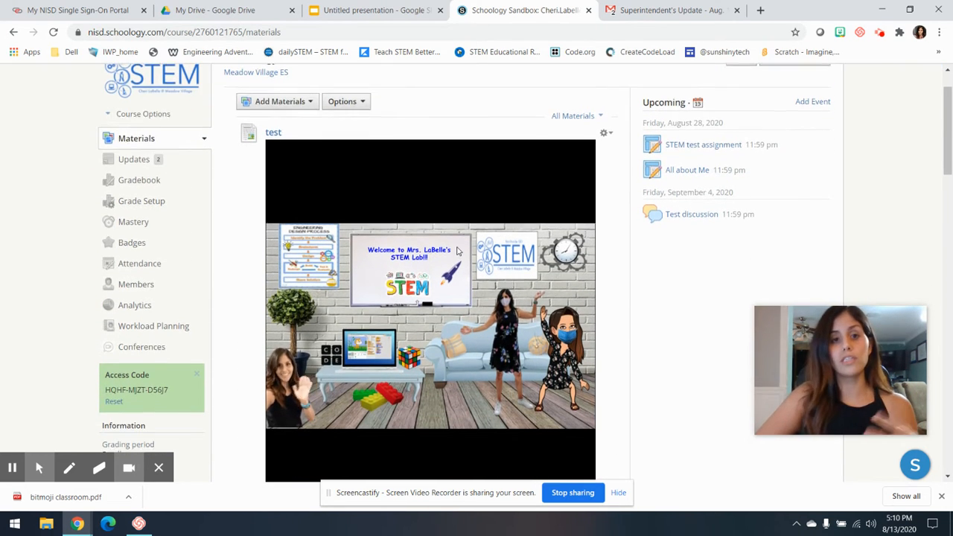
scroll(456, 251, "up", 1)
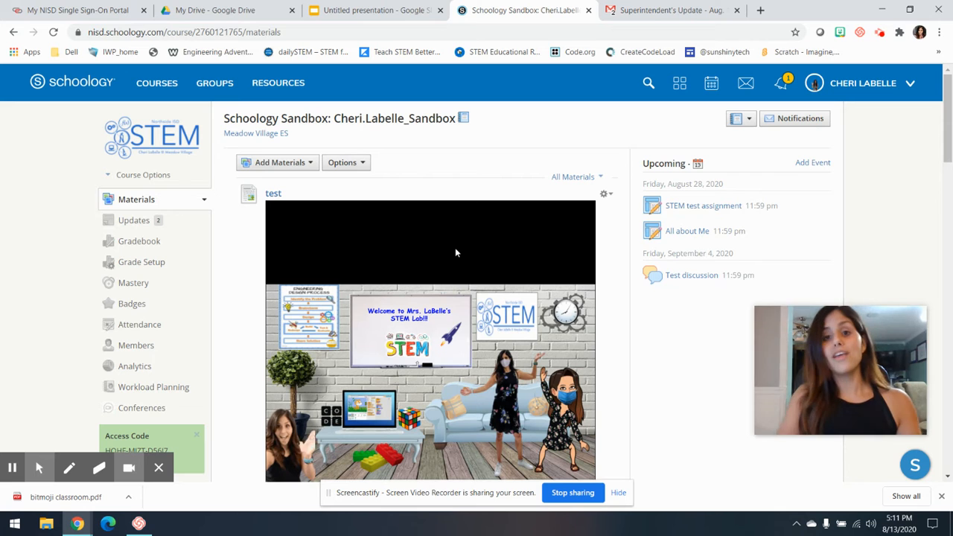
Add "&rm=minimal" after "delayms=3000" in the HTML iframe code of the "test" page and save the changes.
scroll(450, 296, "down", 1)
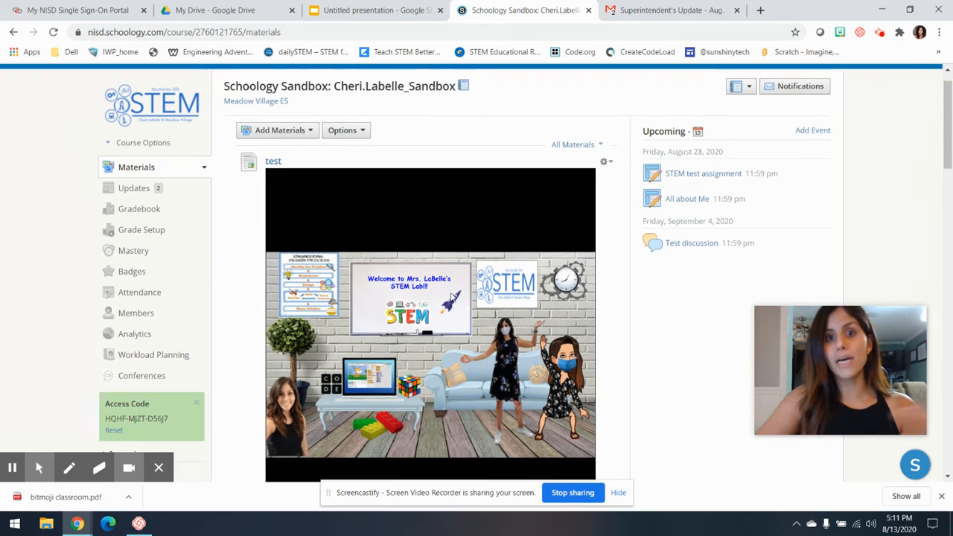
left_click(607, 132)
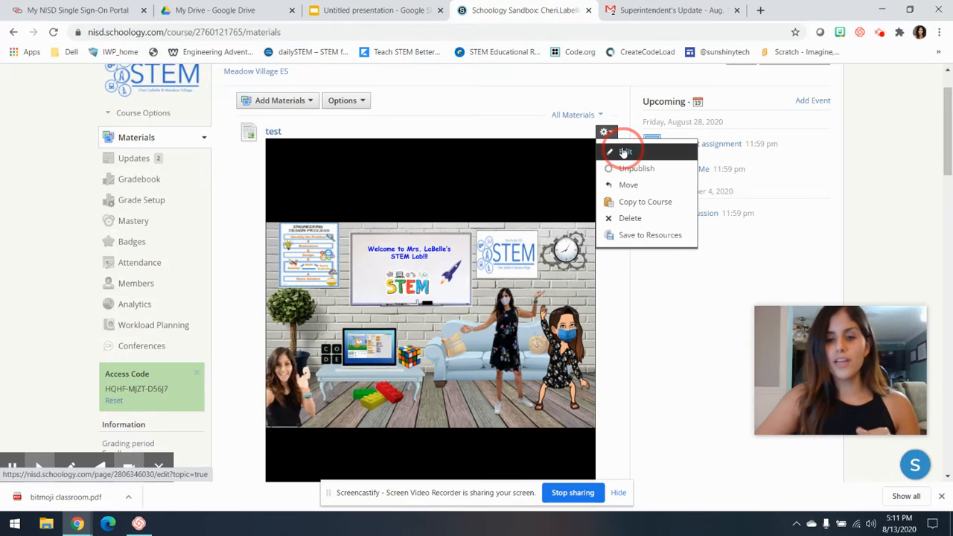
left_click(624, 151)
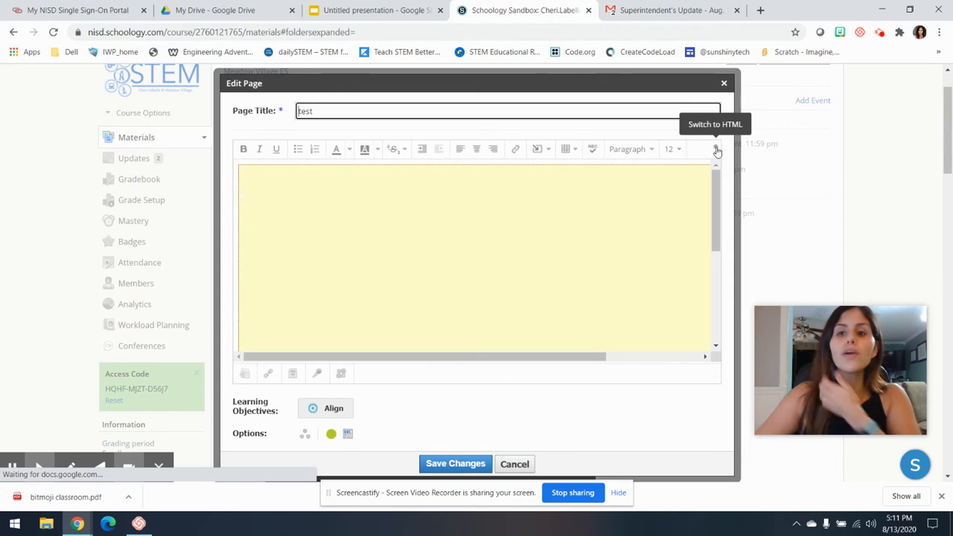
left_click(716, 152)
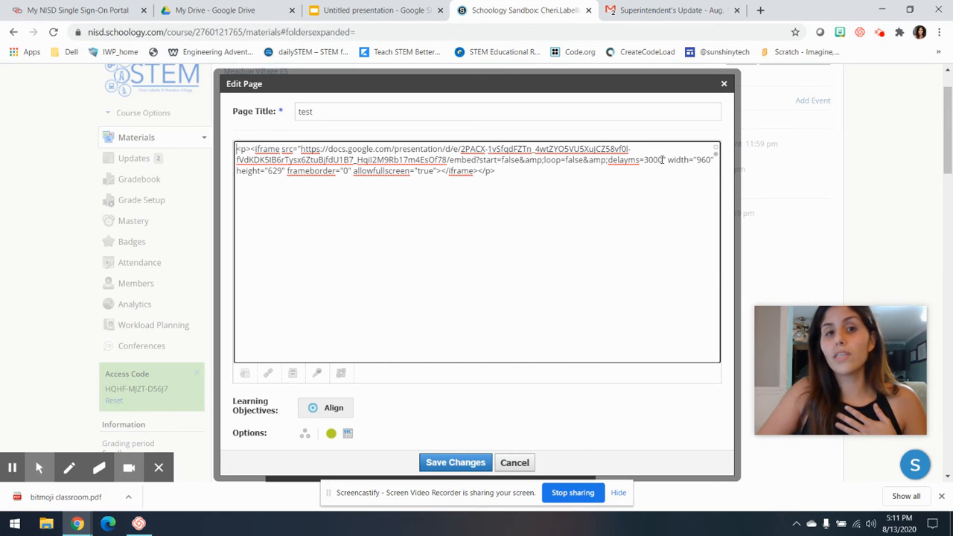
left_click(661, 159)
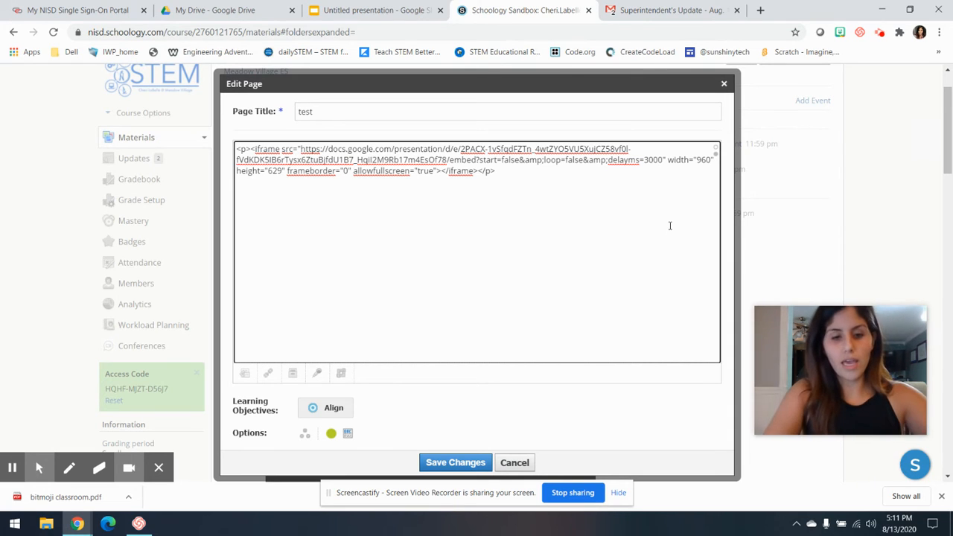
type("&rm=minimal")
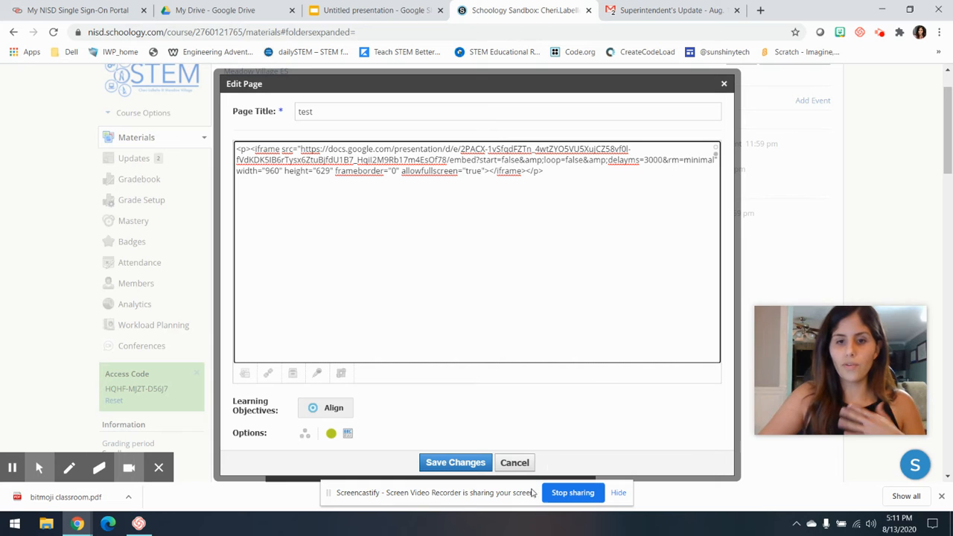
left_click(448, 463)
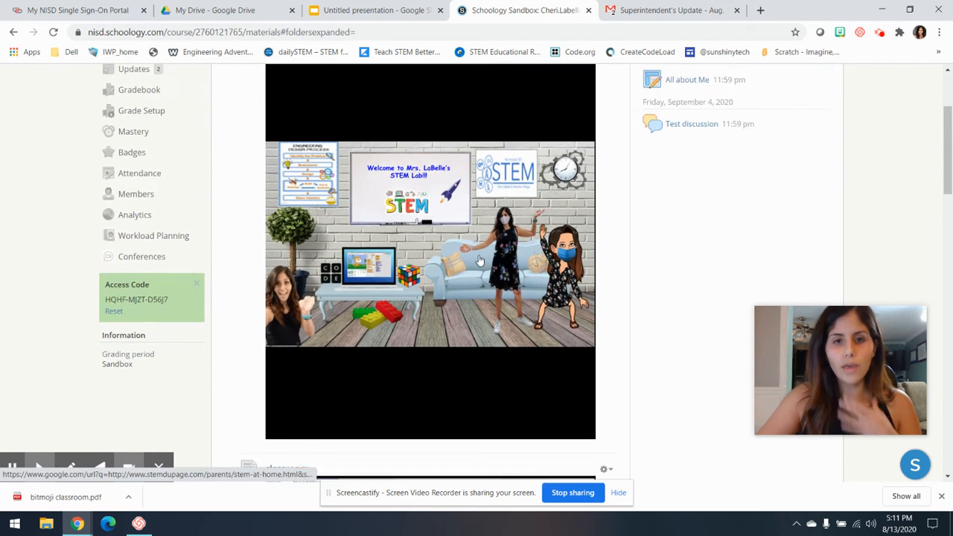
Compare the bottom edge of the "test" slides with the other embedded classrooms in the materials list.
scroll(480, 257, "down", 2)
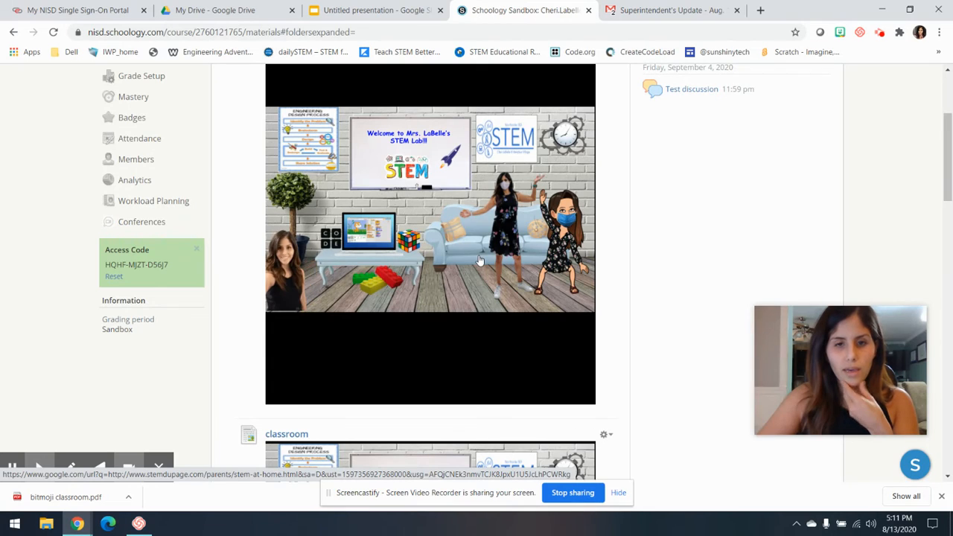
scroll(480, 260, "down", 2)
scroll(479, 261, "up", 5)
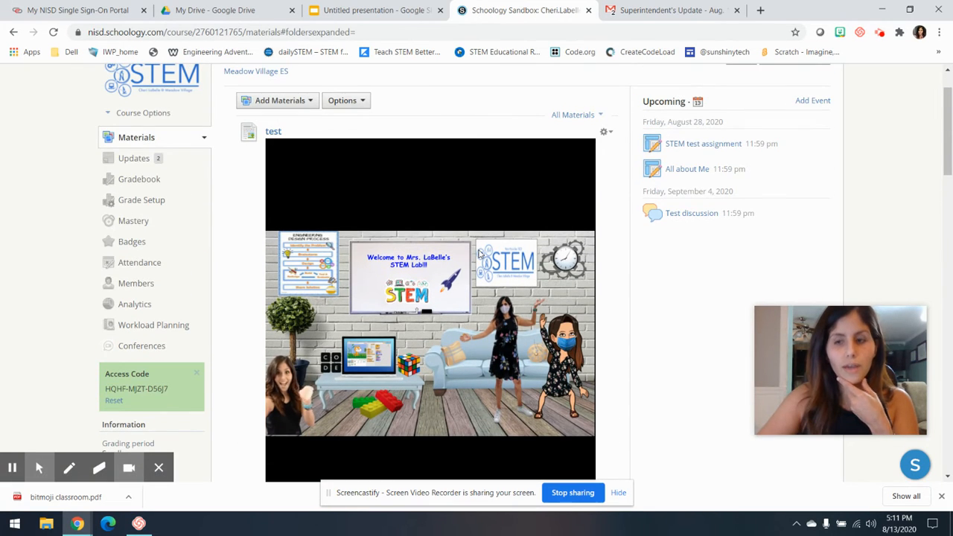
scroll(479, 255, "down", 2)
scroll(444, 336, "down", 3)
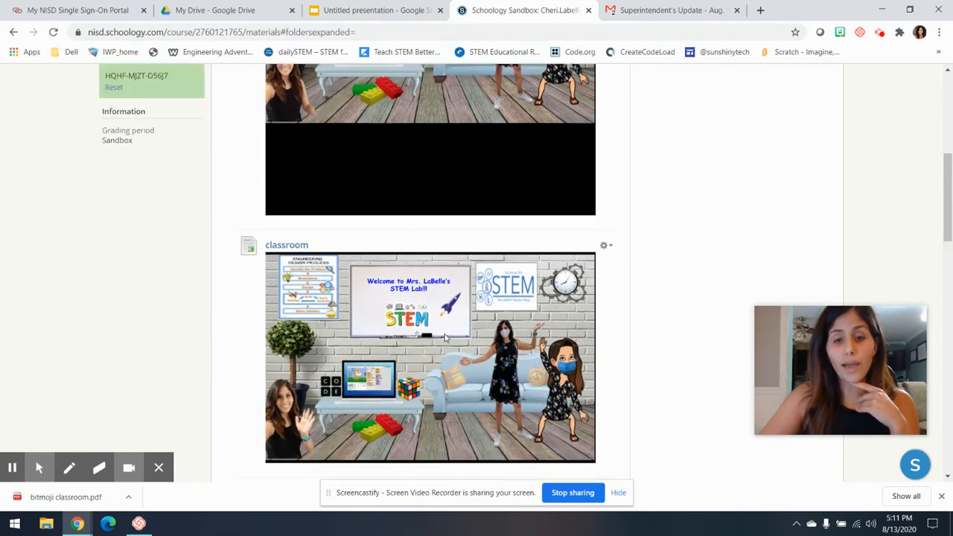
scroll(444, 338, "down", 3)
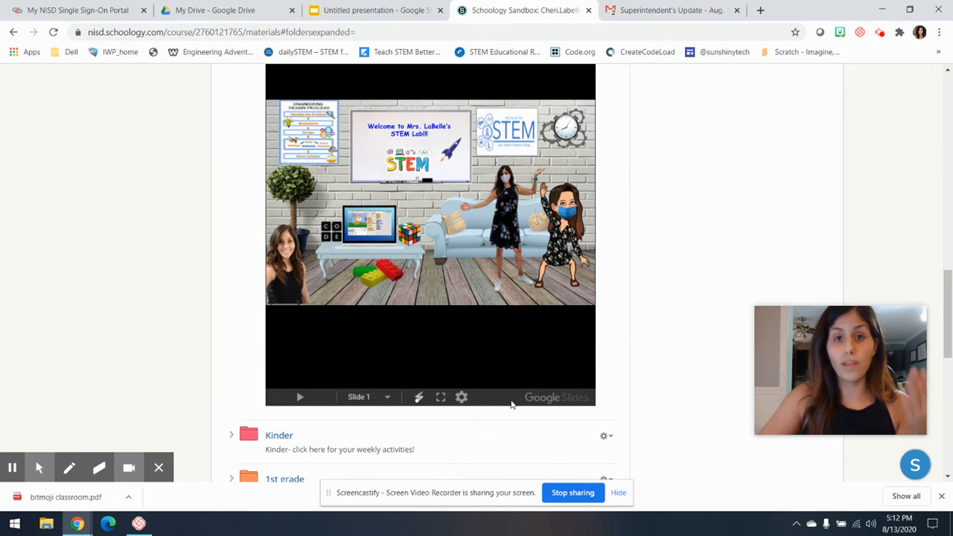
scroll(511, 404, "up", 6)
scroll(510, 402, "up", 3)
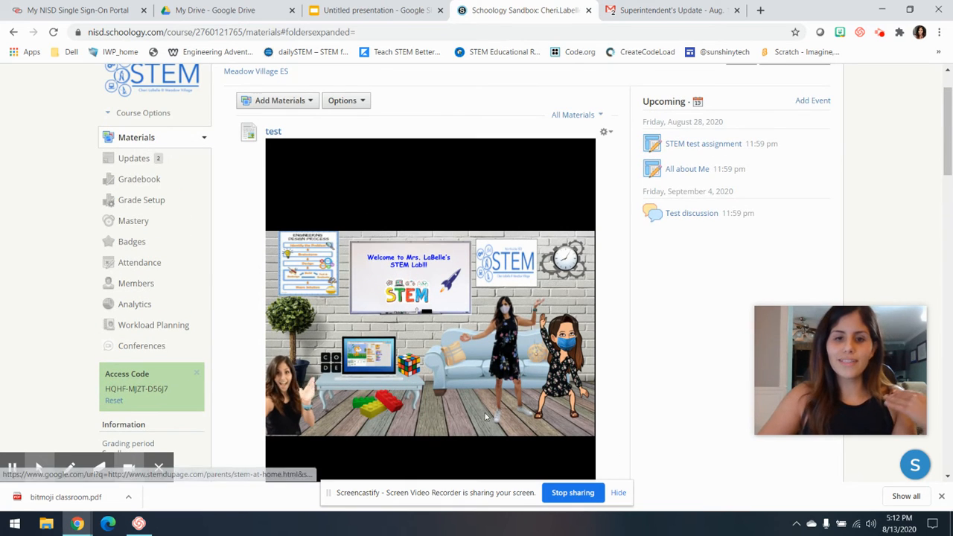
Set the iframe height to 500 in the HTML code of the "test" page and save the changes.
scroll(484, 417, "down", 2)
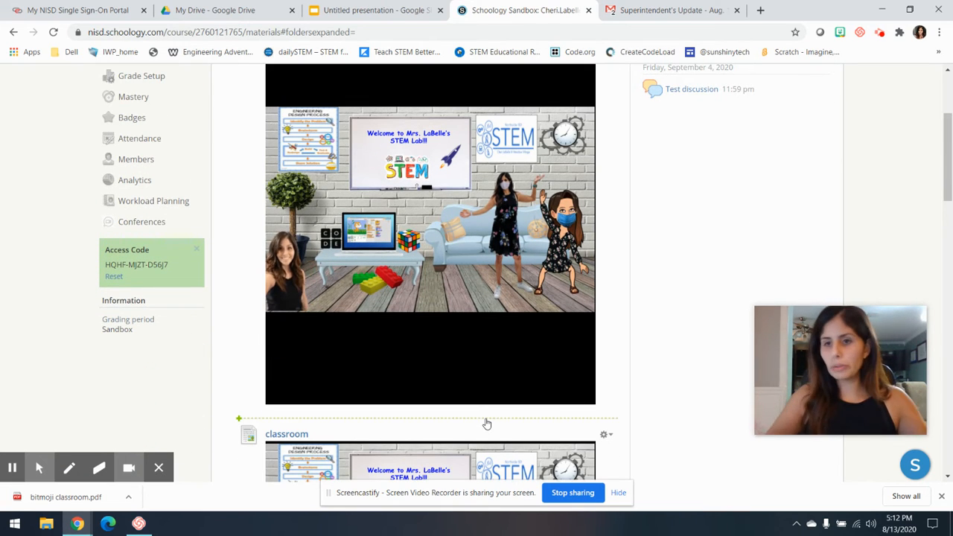
scroll(505, 408, "up", 1)
scroll(505, 408, "up", 1)
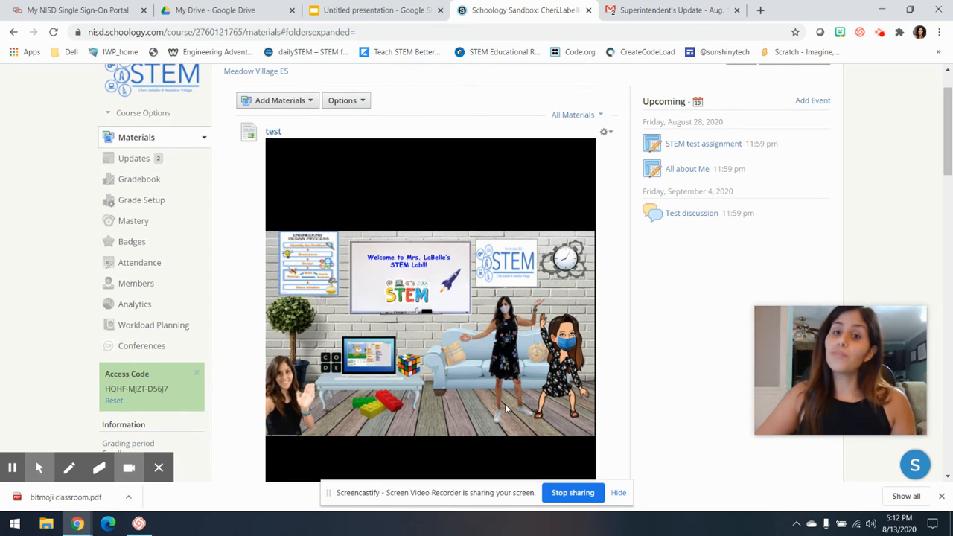
left_click(607, 133)
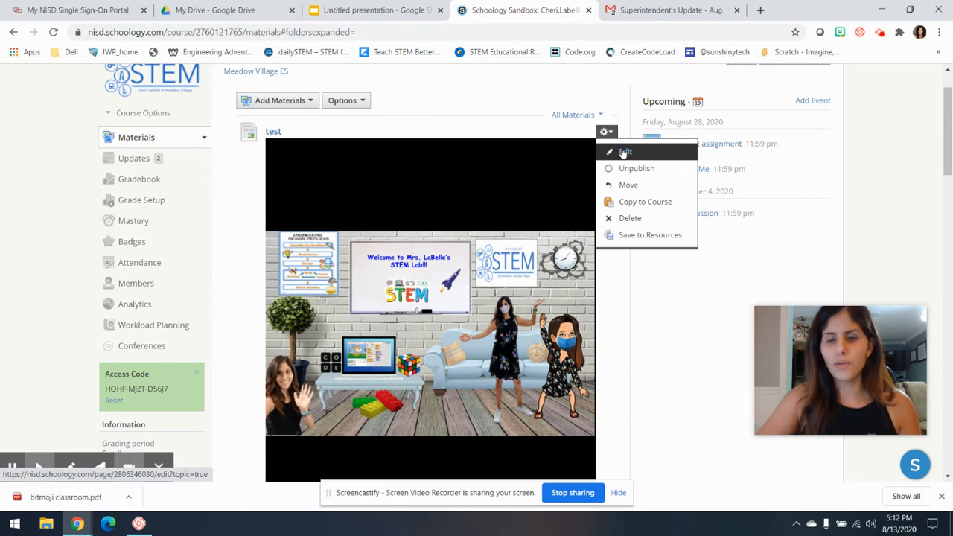
left_click(624, 152)
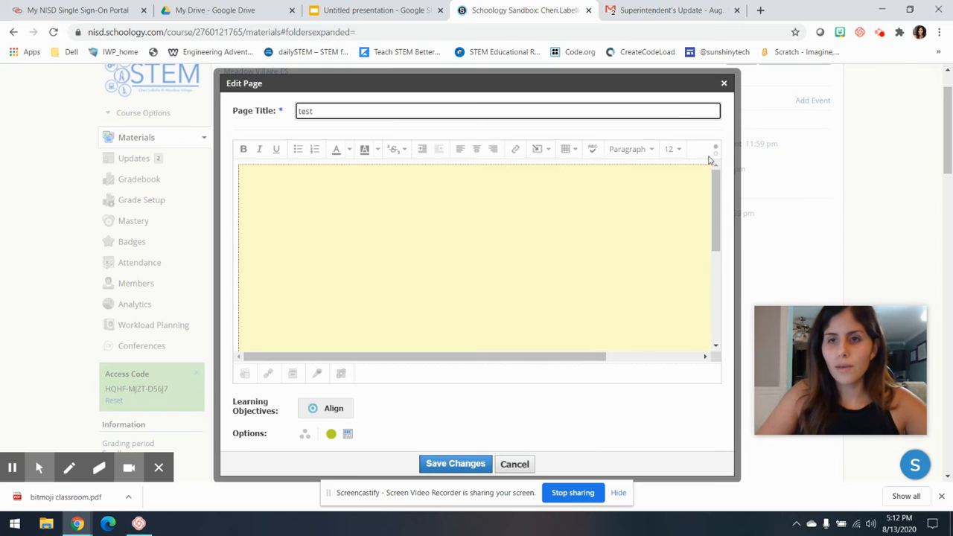
left_click(714, 154)
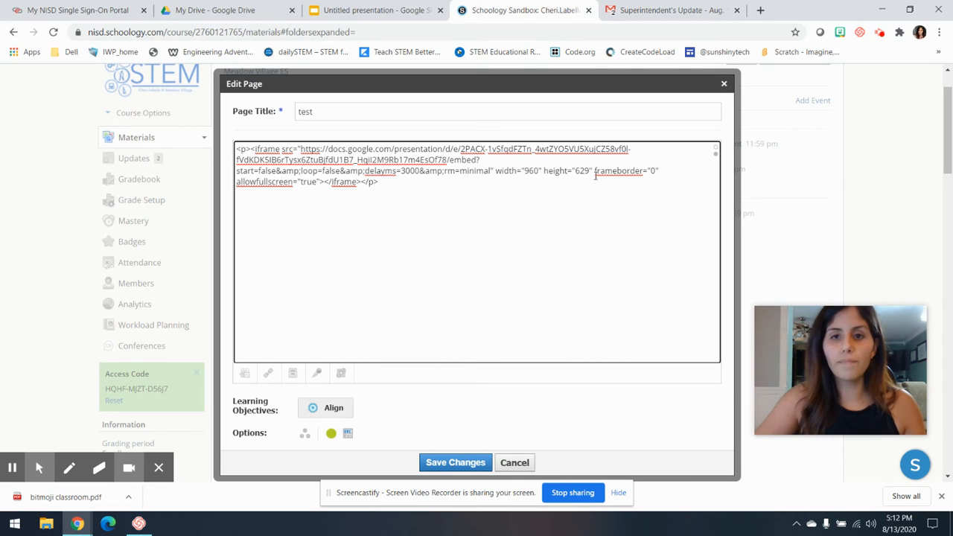
left_click(588, 170)
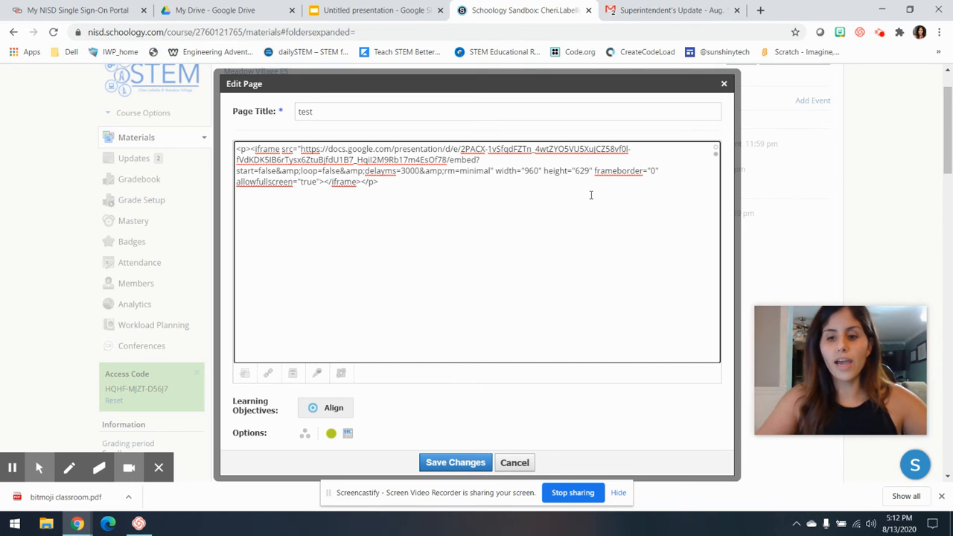
key("BackSpace")
key("BackSpace")
key("BackSpace")
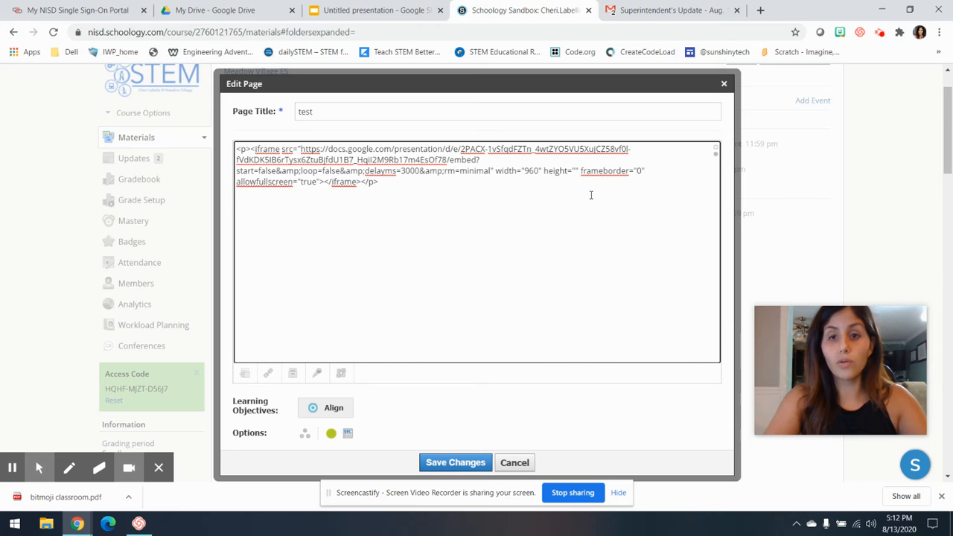
type("500")
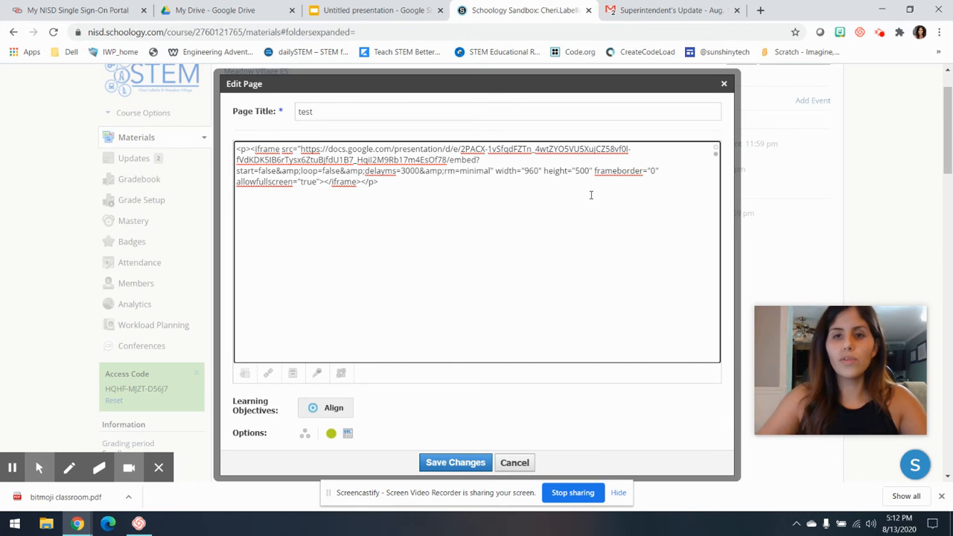
left_click(462, 462)
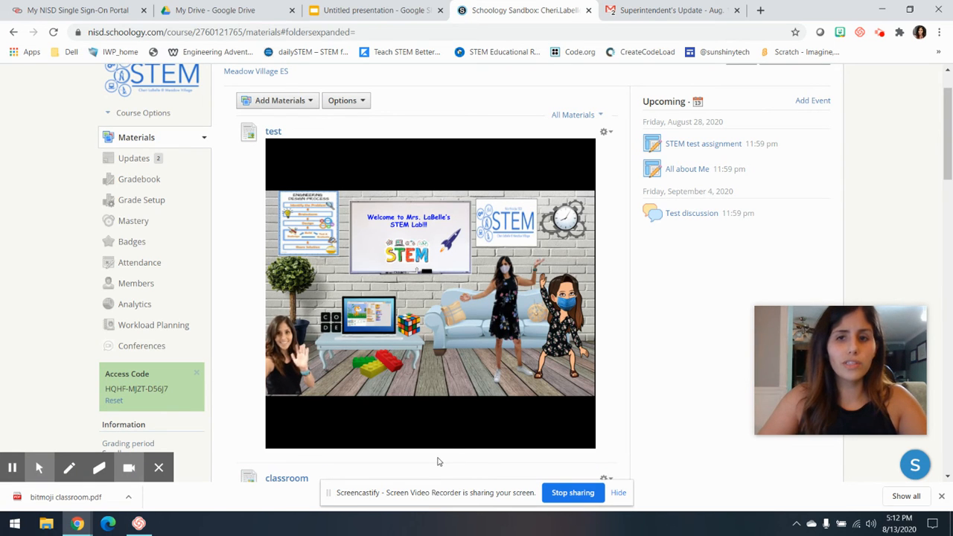
Reopen the HTML code of the "test" page, set the iframe height to 300, and save the changes.
left_click(607, 132)
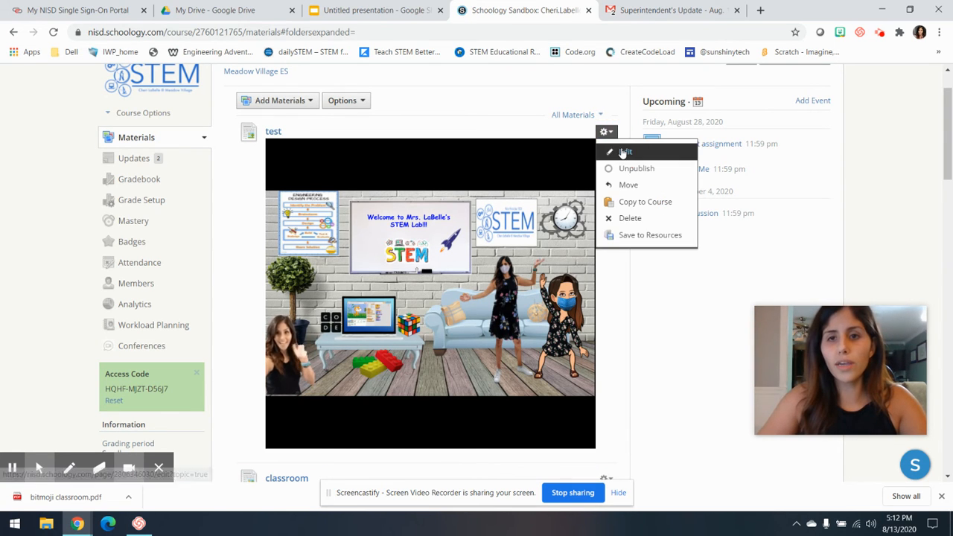
left_click(615, 154)
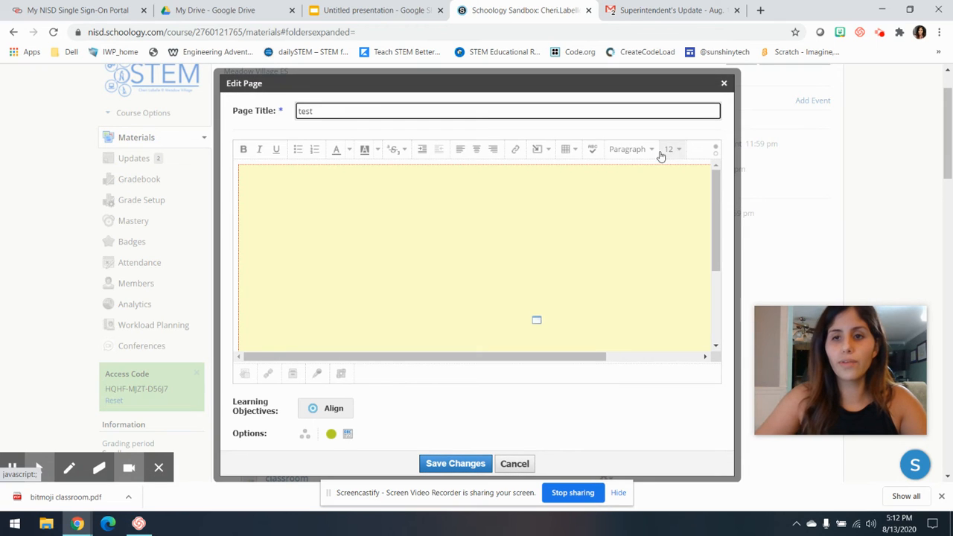
left_click(715, 150)
left_click(581, 171)
key("BackSpace")
type("3")
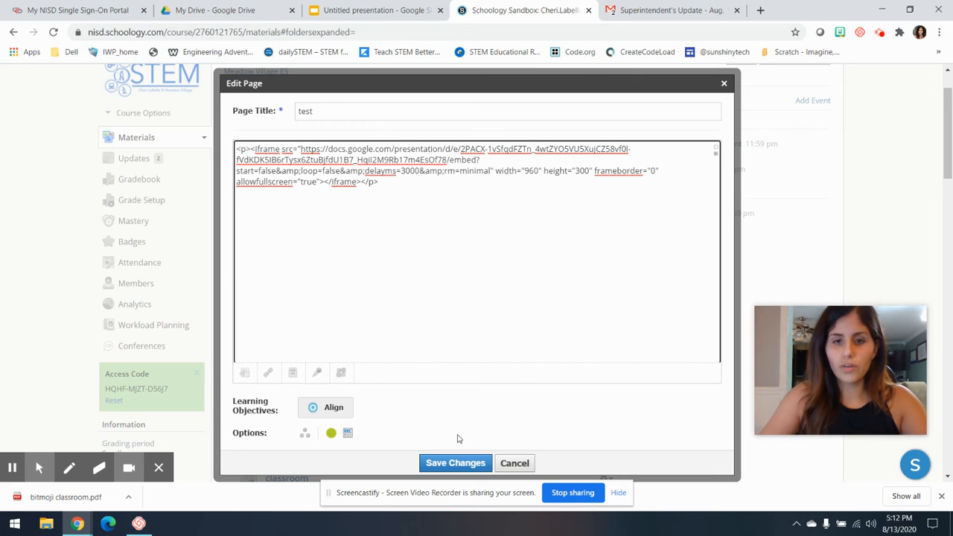
left_click(450, 463)
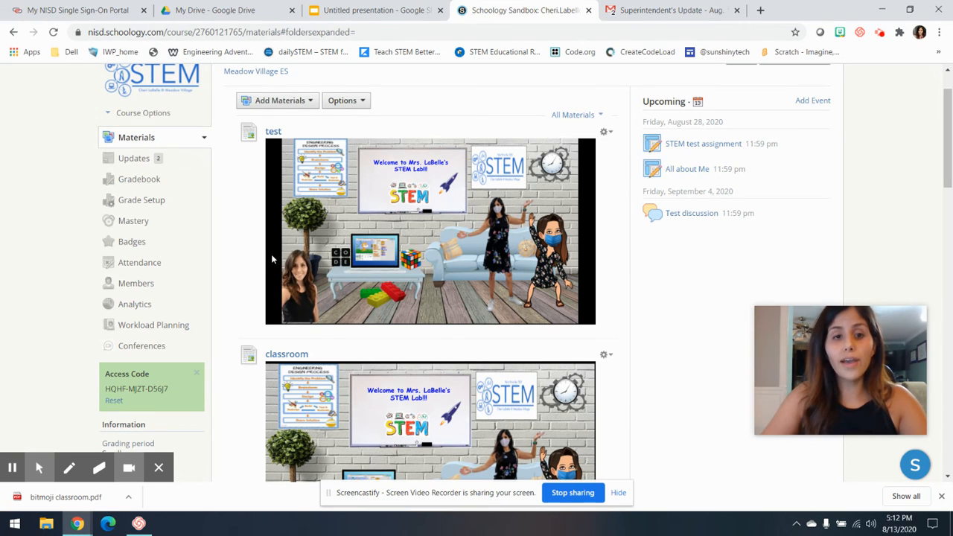
Open the "test" page's HTML code again and set the iframe width to 620.
left_click(606, 134)
left_click(617, 151)
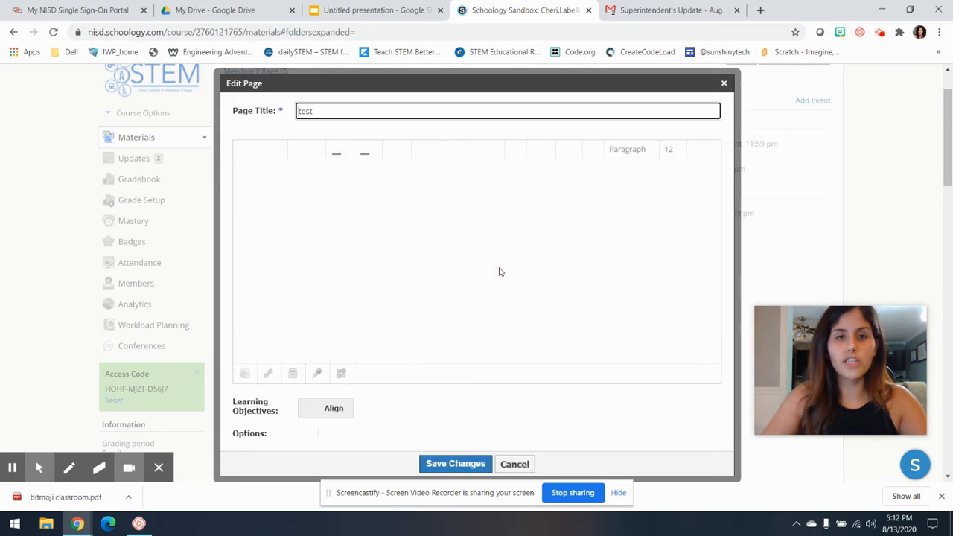
left_click(716, 152)
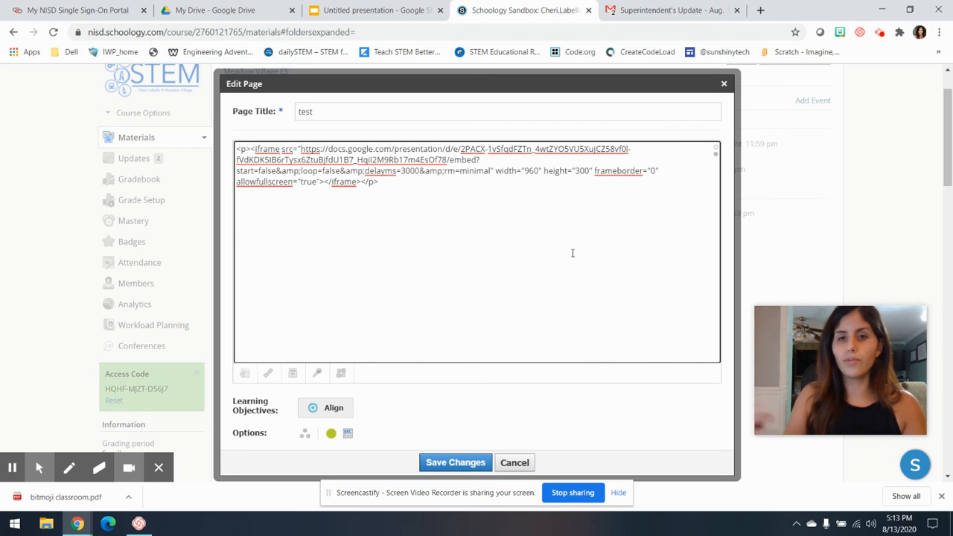
left_click(539, 171)
key("BackSpace")
key("BackSpace")
key("BackSpace")
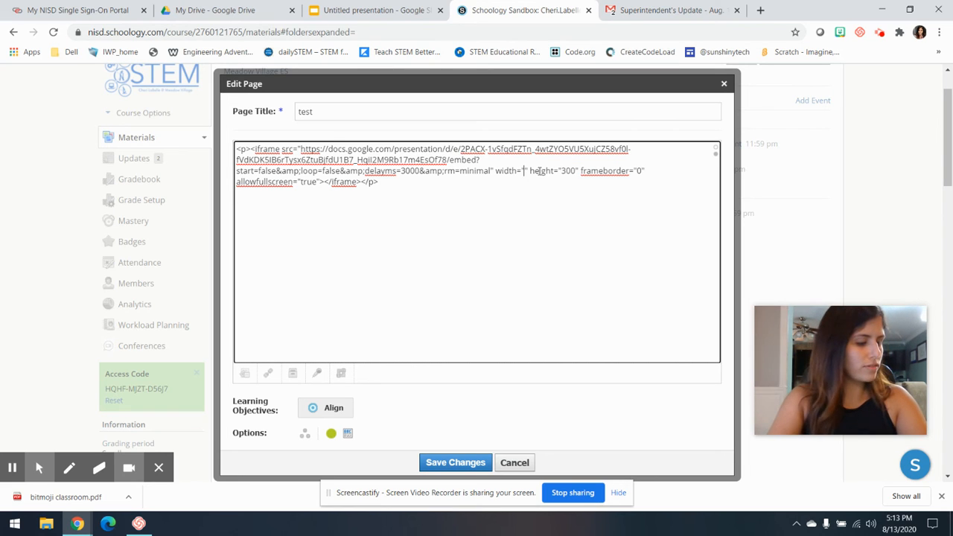
type("620")
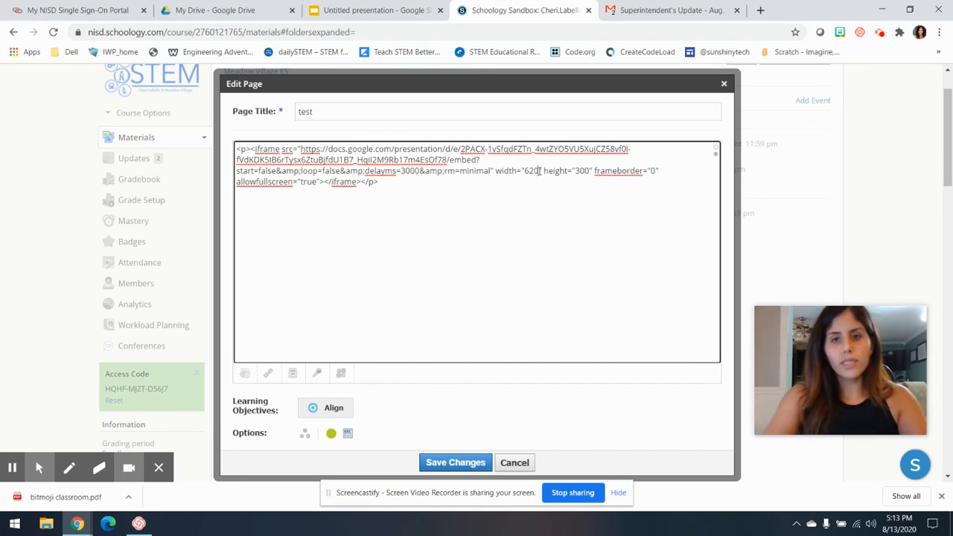
Set the iframe height to 340 in the "test" page's code and save the changes.
left_click(585, 171)
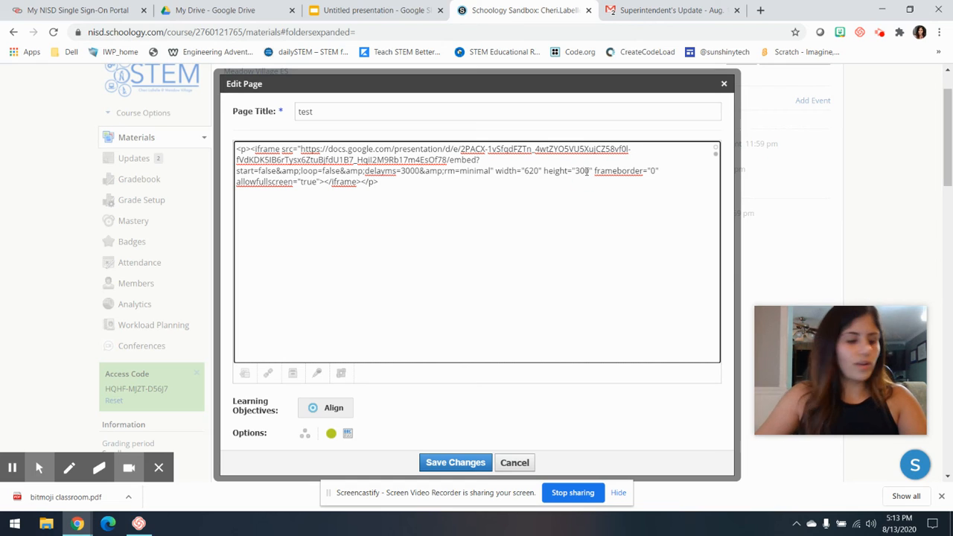
key("BackSpace")
key("BackSpace")
type("49")
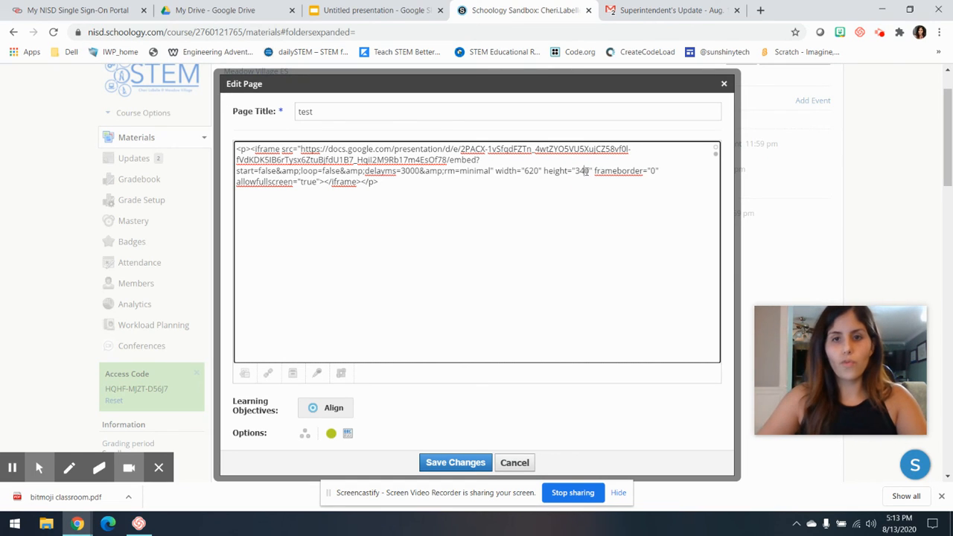
left_click(455, 462)
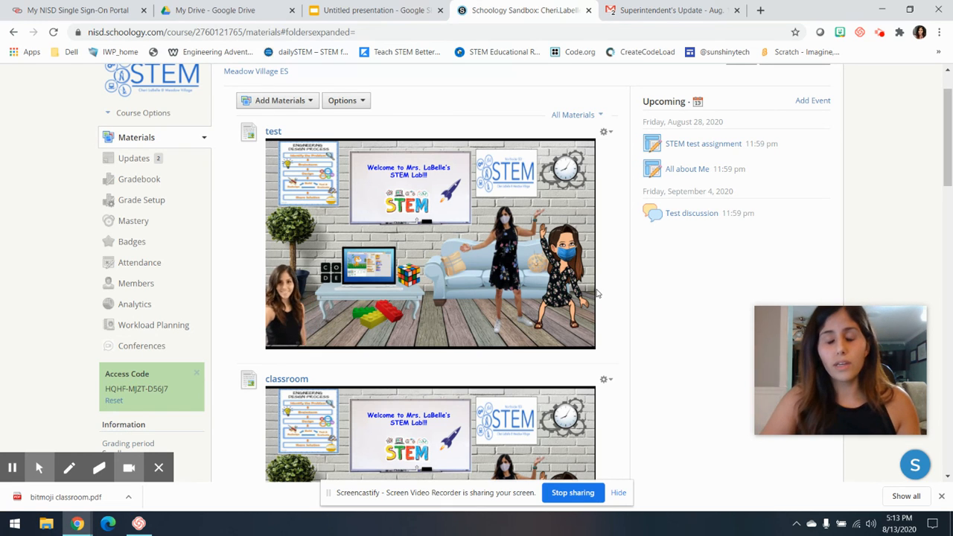
Compare the size and borders of the resized "test" slides with the "classroom" page below in the materials list.
scroll(504, 313, "down", 3)
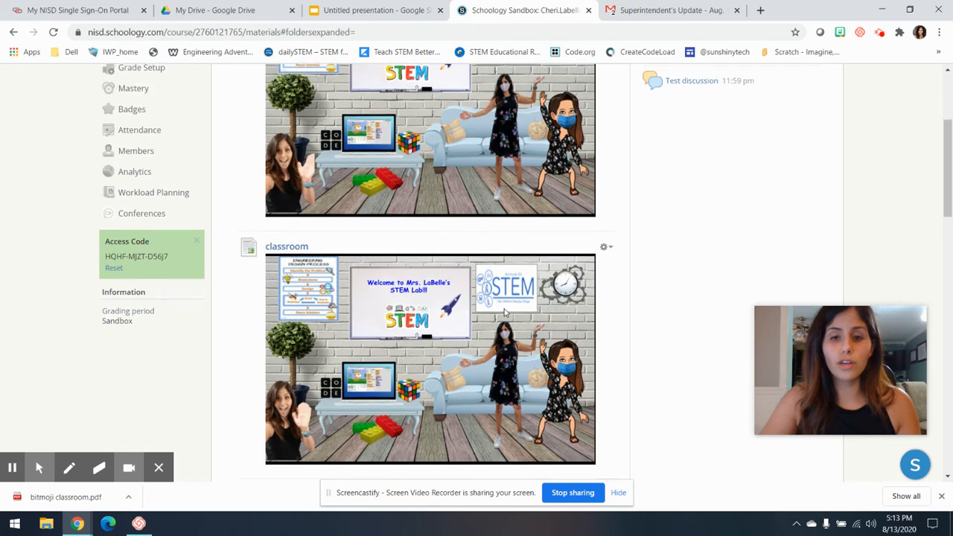
scroll(504, 313, "up", 2)
scroll(504, 313, "up", 1)
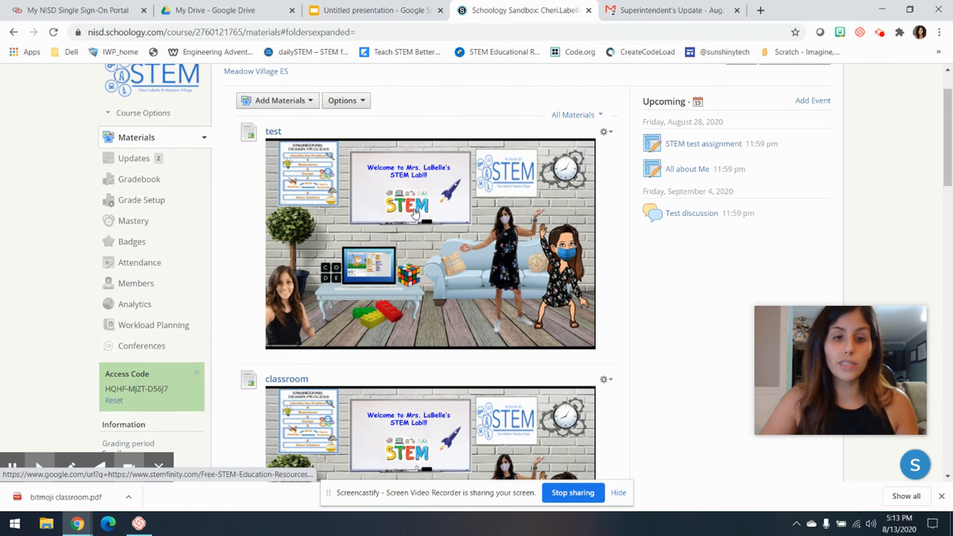
scroll(415, 214, "down", 2)
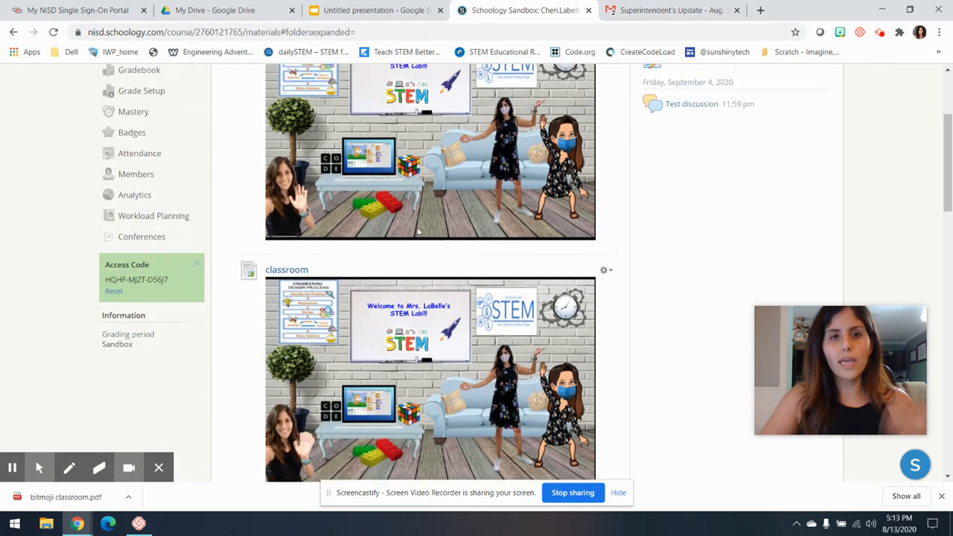
scroll(417, 223, "up", 2)
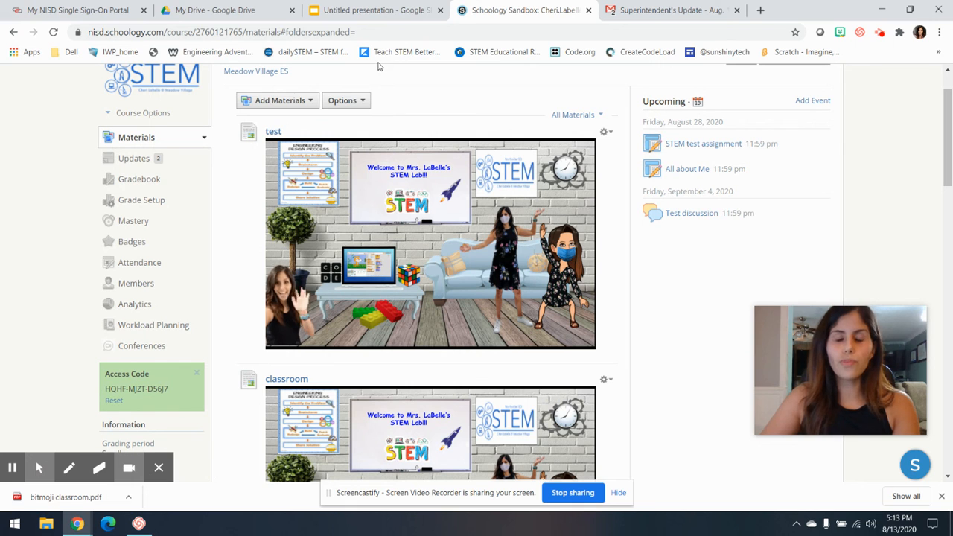
Switch to Google Slides to review the Publish to the web embed settings, and return to the Schoology course materials.
left_click(376, 11)
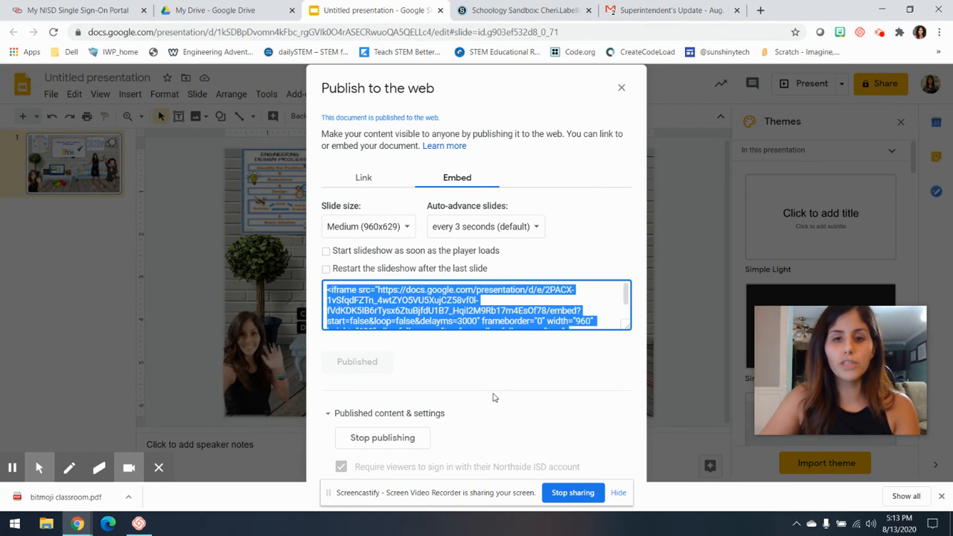
left_click(509, 13)
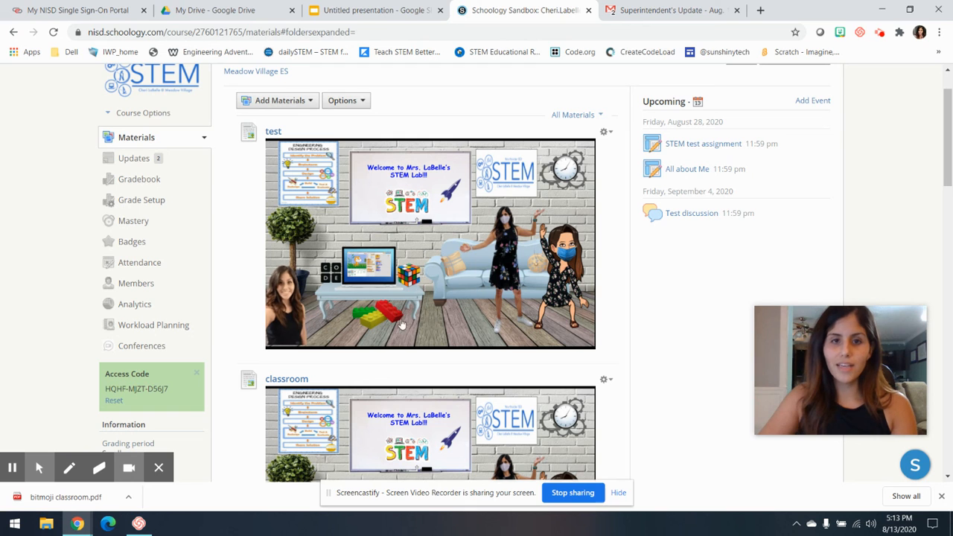
scroll(421, 294, "up", 1)
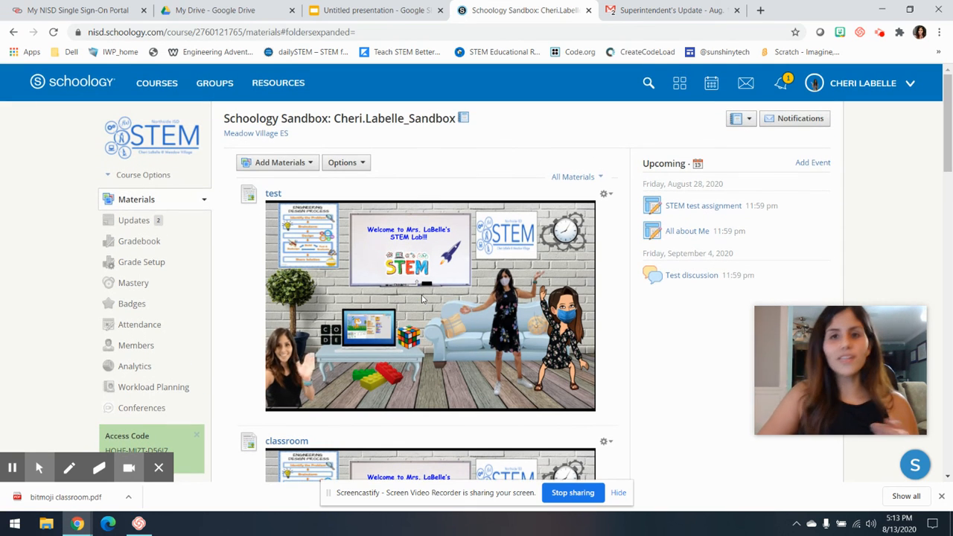